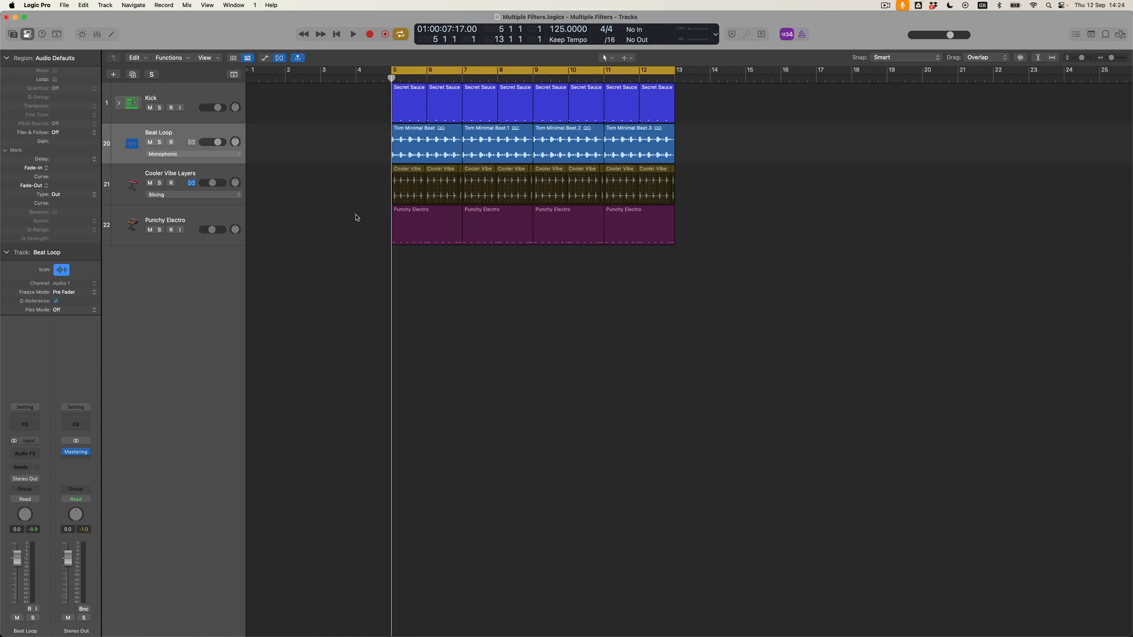
- Solo the Beat Loop track and bring up the Filter plug-in list for its first effect slot
{"action": "left_click", "coordinate": [160, 143]}
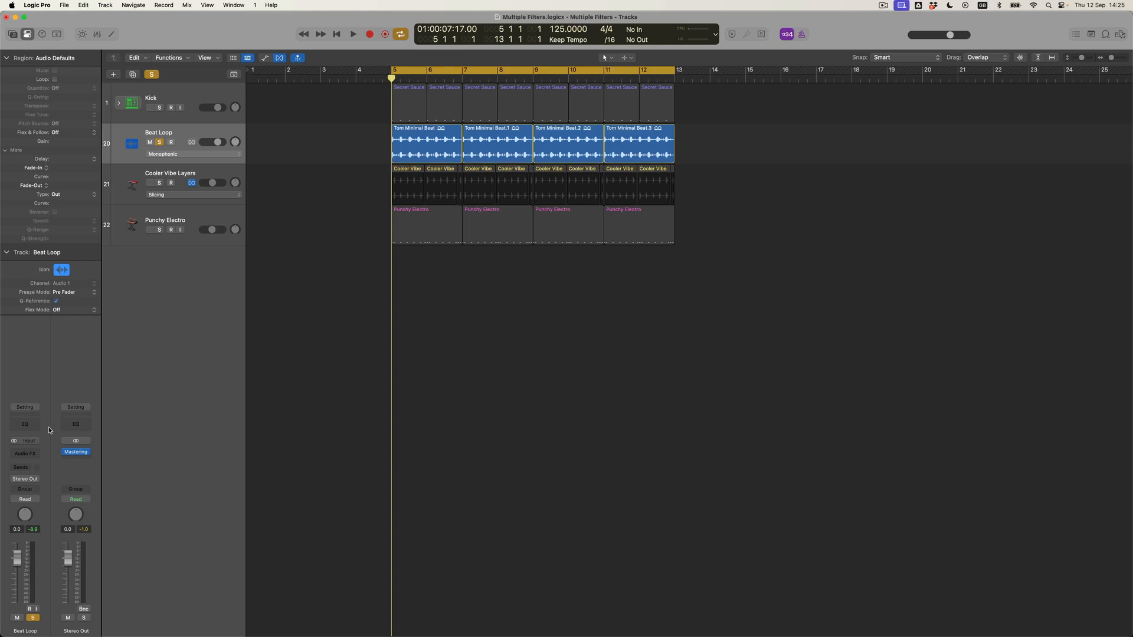
{"action": "left_click", "coordinate": [33, 453]}
{"action": "mouse_move", "coordinate": [34, 453]}
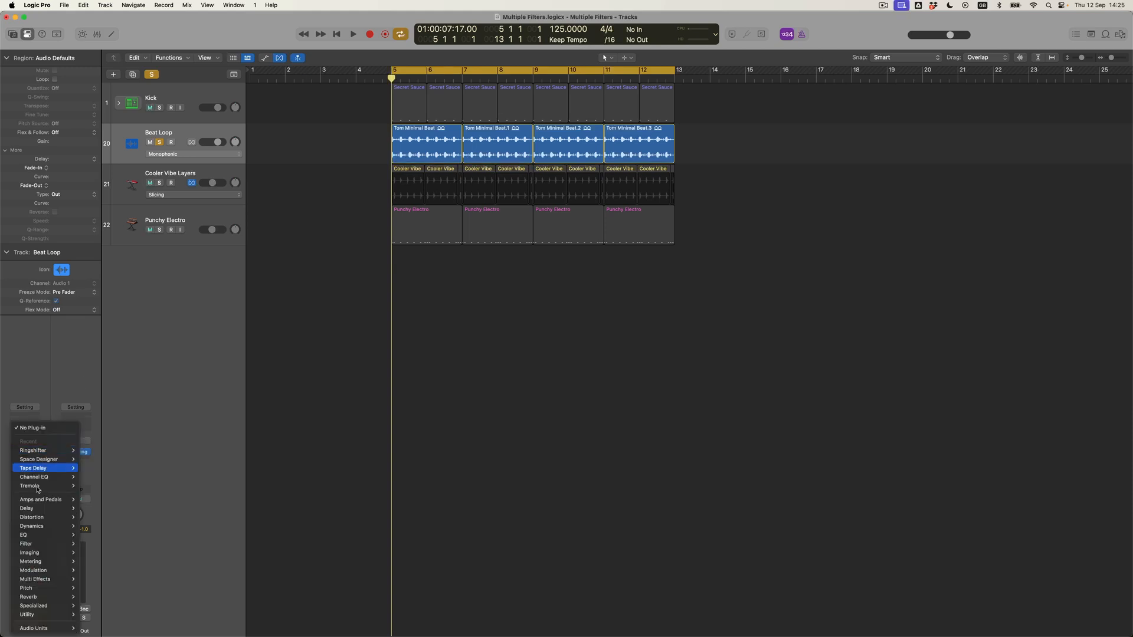
- Insert a stereo AutoFilter on Beat Loop: 60% cutoff, 12% resonance, 0% envelope, 2-bar LFO
{"action": "mouse_move", "coordinate": [43, 543]}
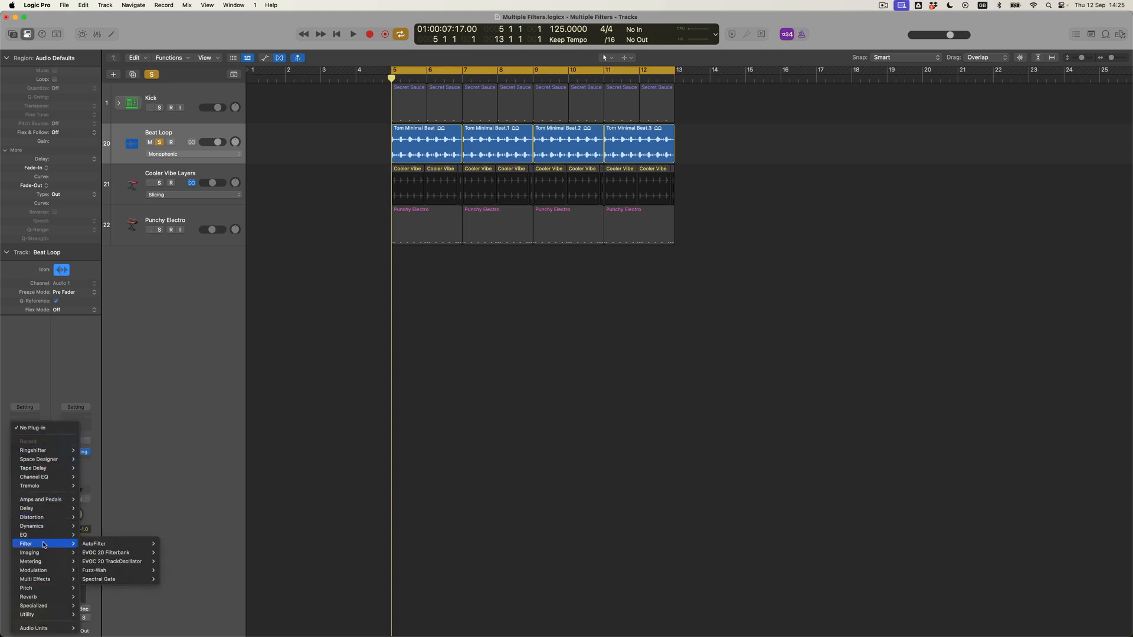
{"action": "left_click", "coordinate": [107, 546]}
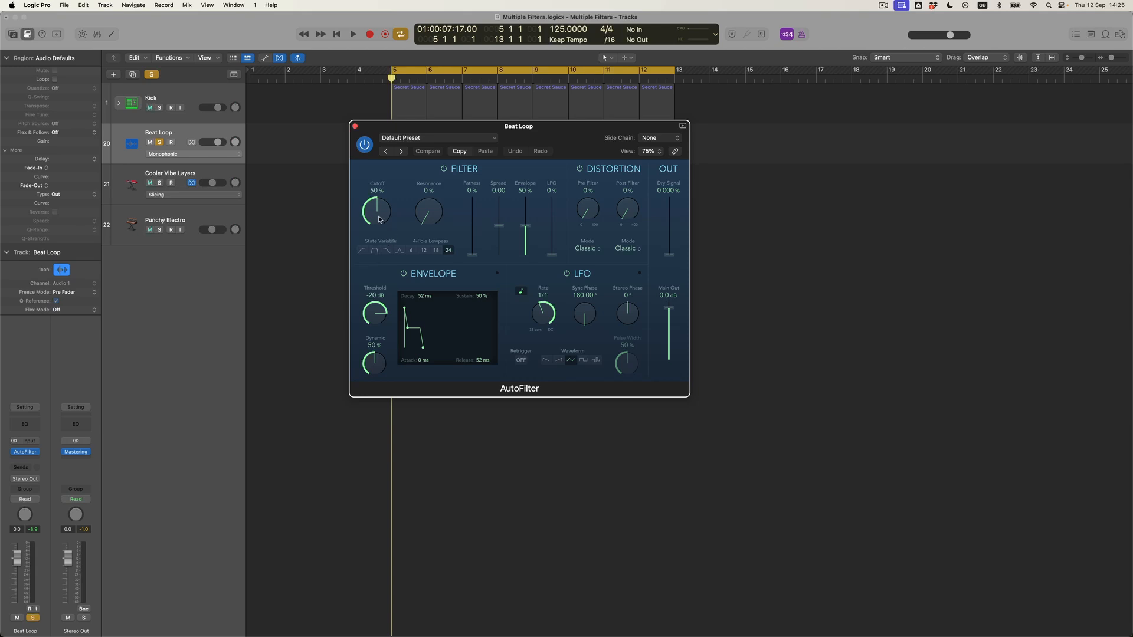
{"action": "left_click_drag", "start_coordinate": [384, 216], "coordinate": [390, 210]}
{"action": "left_click_drag", "start_coordinate": [524, 228], "coordinate": [555, 238]}
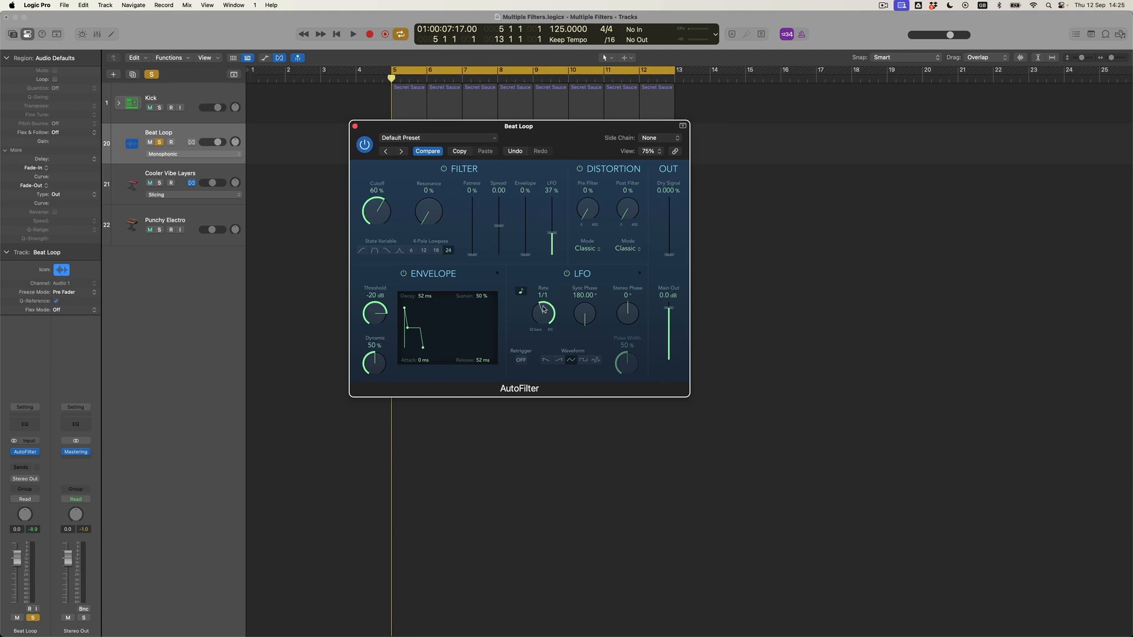
{"action": "left_click_drag", "start_coordinate": [538, 317], "coordinate": [538, 320]}
{"action": "left_click_drag", "start_coordinate": [423, 205], "coordinate": [424, 191]}
{"action": "left_click_drag", "start_coordinate": [429, 130], "coordinate": [574, 243]}
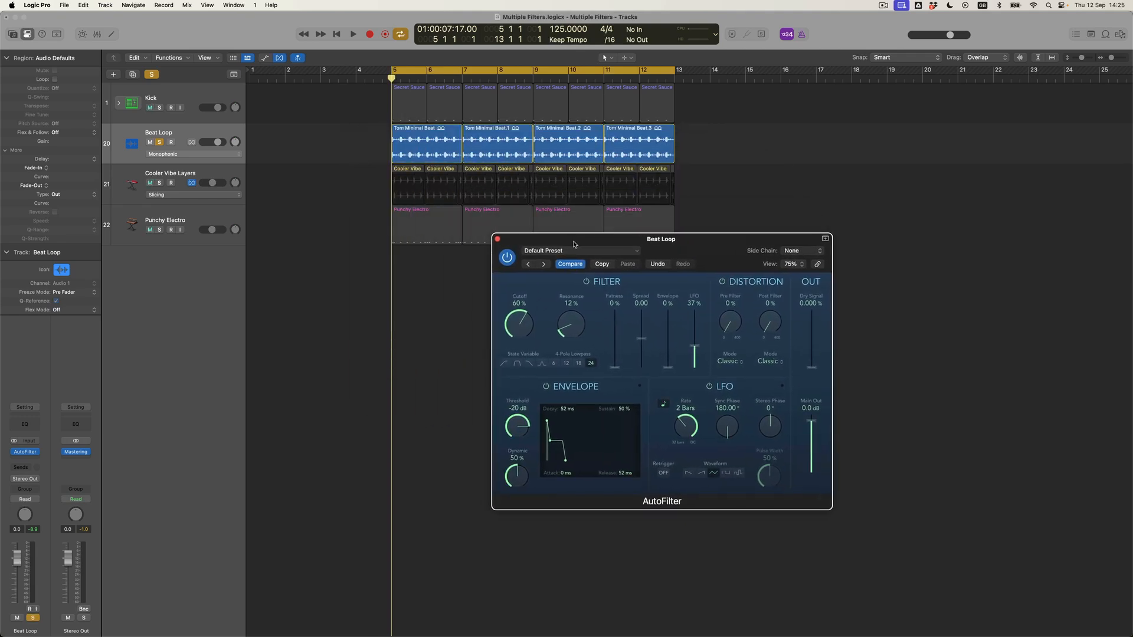
- During playback, raise the first AutoFilter's cutoff to 65% and lower its LFO to 30%
{"action": "key", "text": "space"}
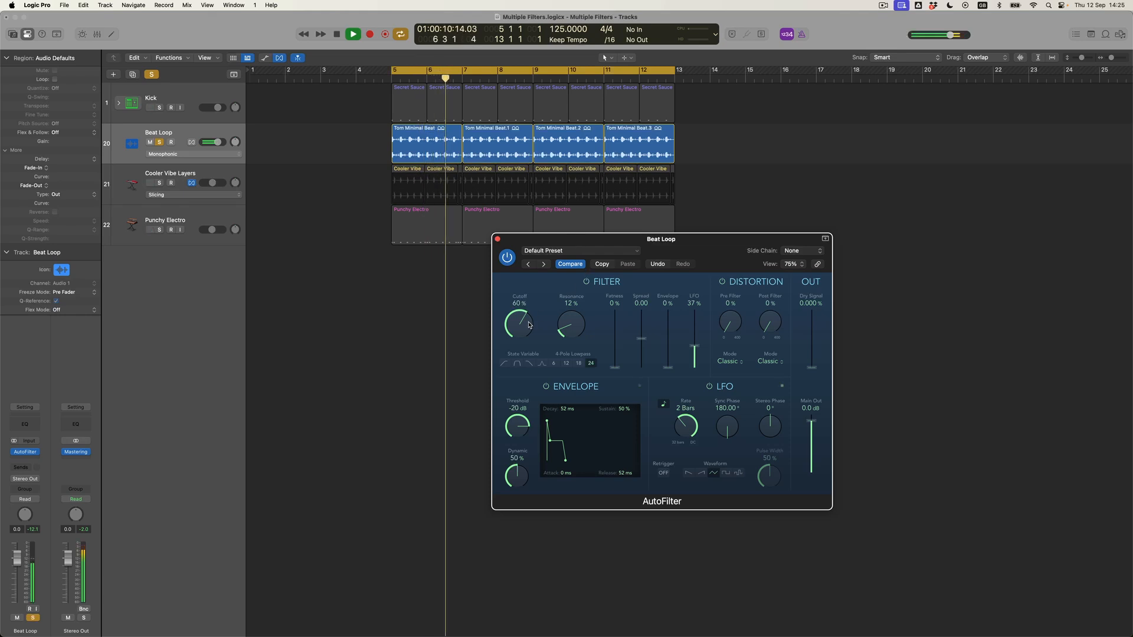
{"action": "left_click_drag", "start_coordinate": [518, 324], "coordinate": [518, 316]}
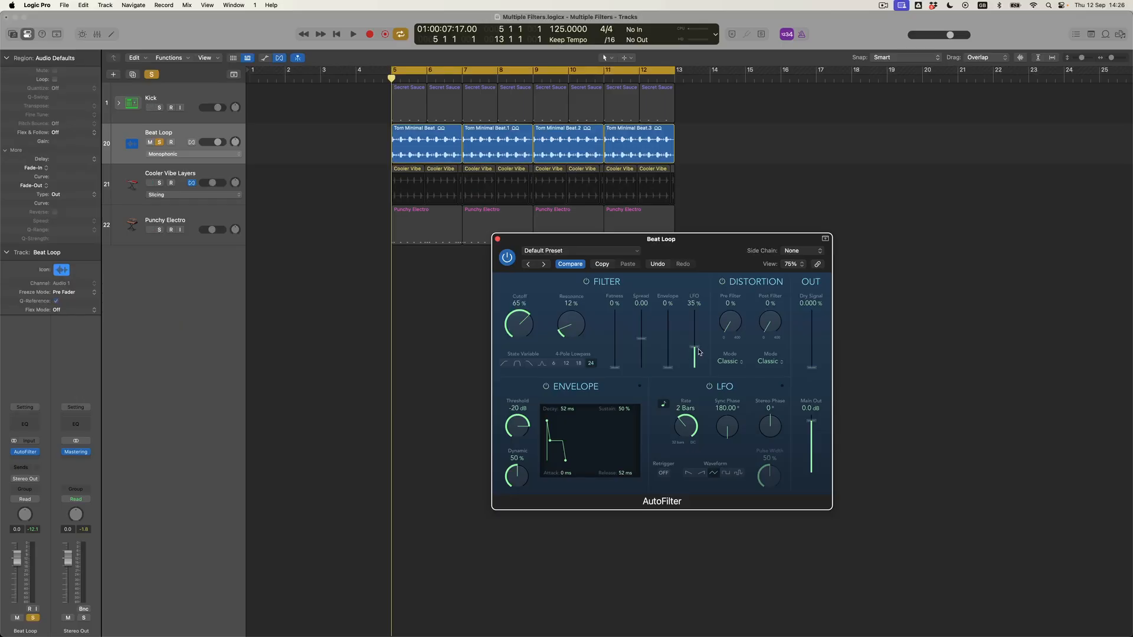
{"action": "left_click_drag", "start_coordinate": [602, 248], "coordinate": [376, 266]}
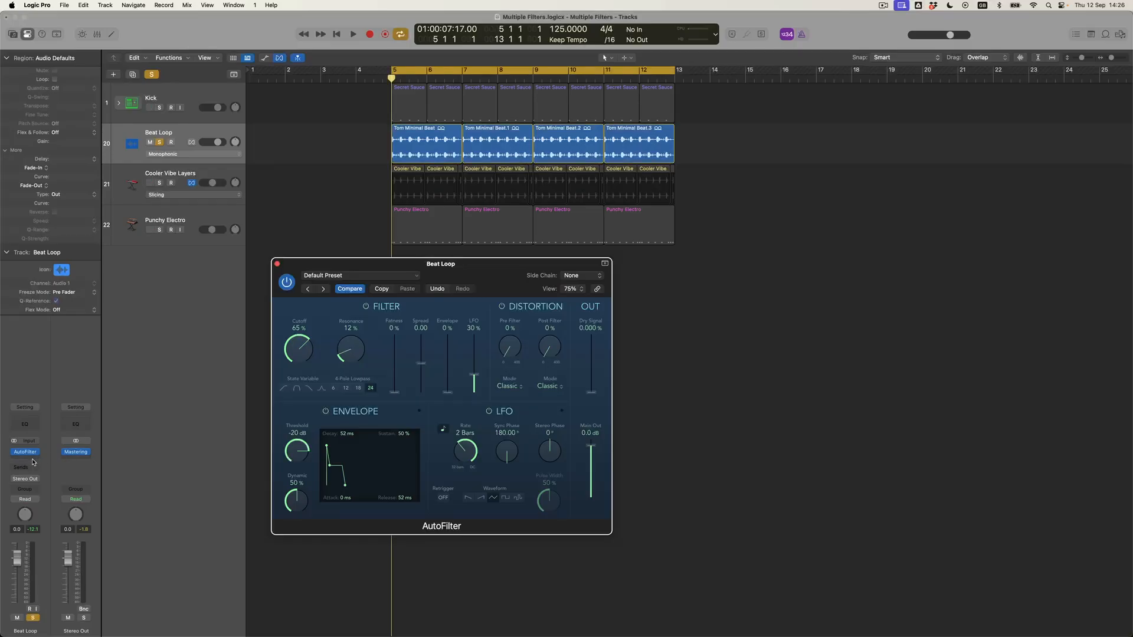
- Add a second stereo AutoFilter below the first and place its window to the right
{"action": "left_click", "coordinate": [33, 460]}
{"action": "mouse_move", "coordinate": [42, 453]}
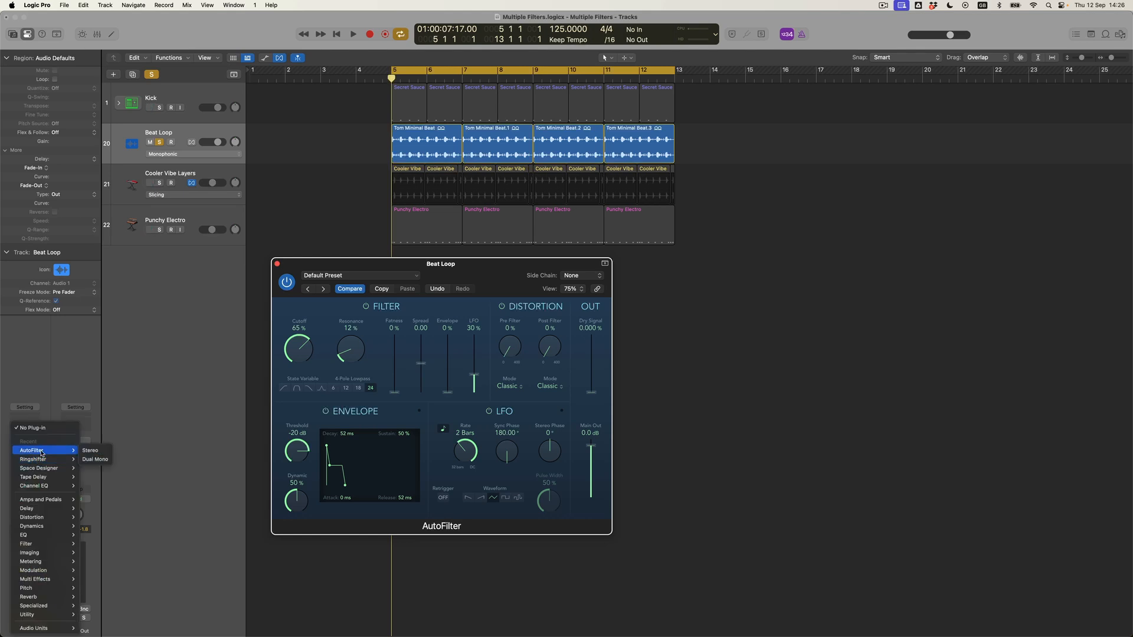
{"action": "left_click", "coordinate": [42, 453]}
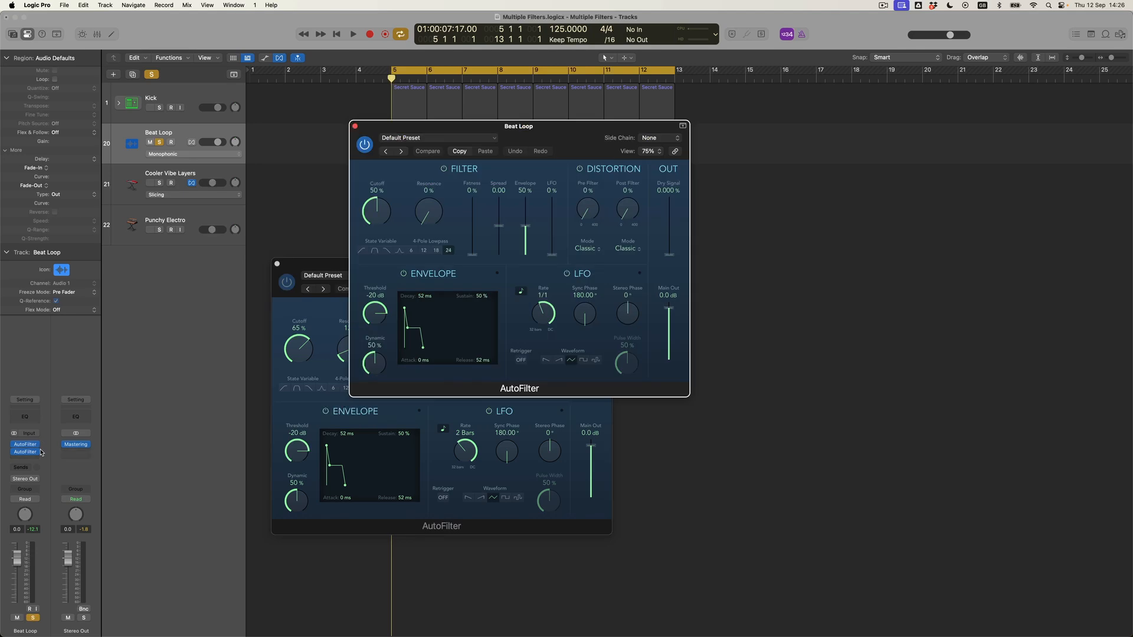
{"action": "left_click_drag", "start_coordinate": [392, 126], "coordinate": [658, 265]}
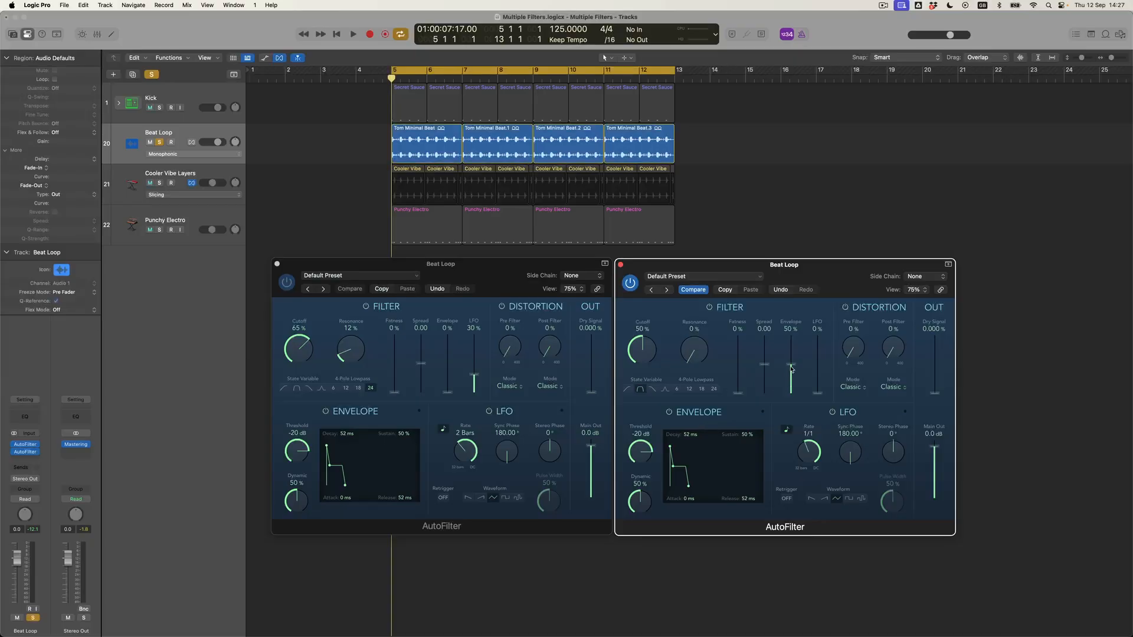
- Set the second AutoFilter to 0% envelope, 60% cutoff, higher resonance and a 1/2 LFO rate
{"action": "left_click_drag", "start_coordinate": [792, 368], "coordinate": [824, 377]}
{"action": "left_click_drag", "start_coordinate": [699, 343], "coordinate": [699, 328]}
{"action": "left_click_drag", "start_coordinate": [653, 349], "coordinate": [653, 346]}
{"action": "left_click_drag", "start_coordinate": [803, 456], "coordinate": [802, 447]}
- Bypass the first AutoFilter and, while playing, set resonance to 18% and Post Filter distortion to 16%
{"action": "left_click", "coordinate": [291, 286]}
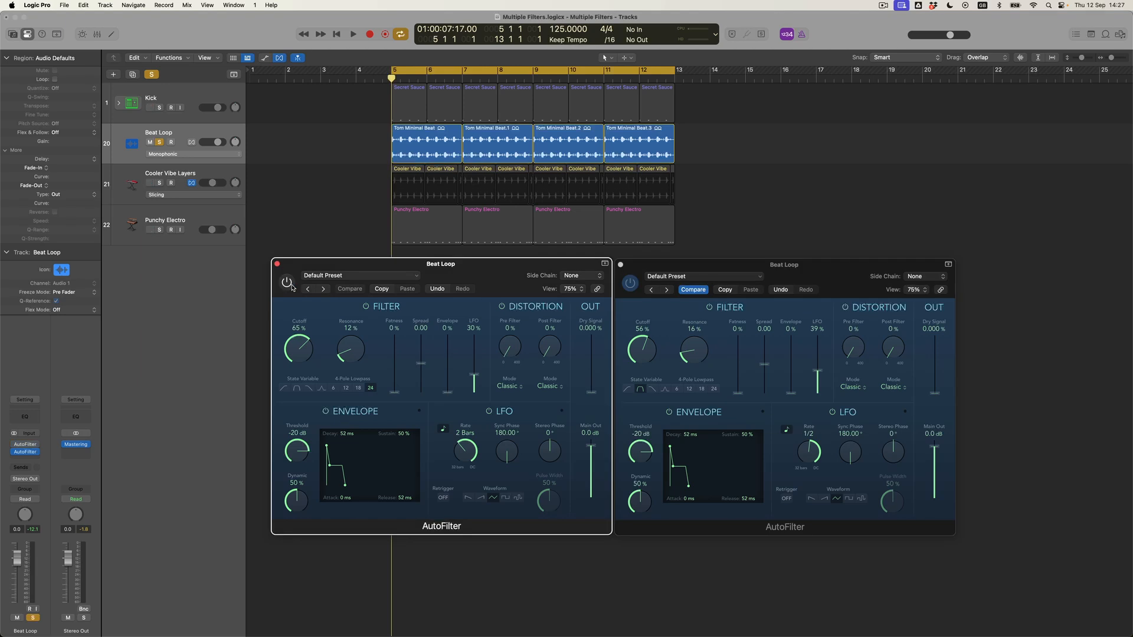
{"action": "key", "text": "space"}
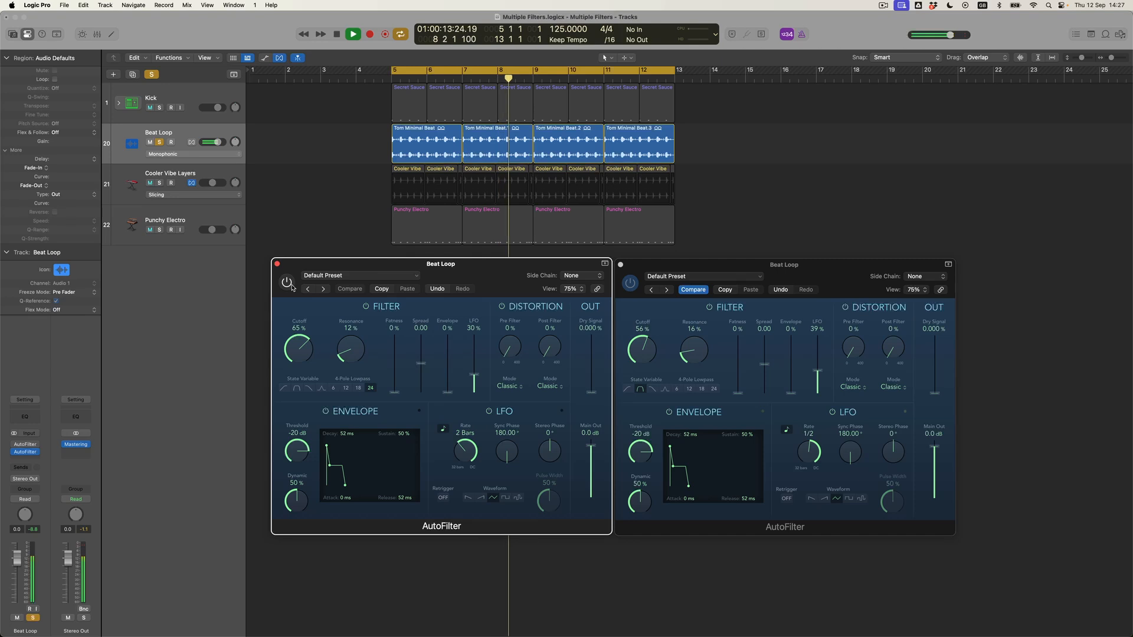
{"action": "left_click_drag", "start_coordinate": [694, 352], "coordinate": [642, 347]}
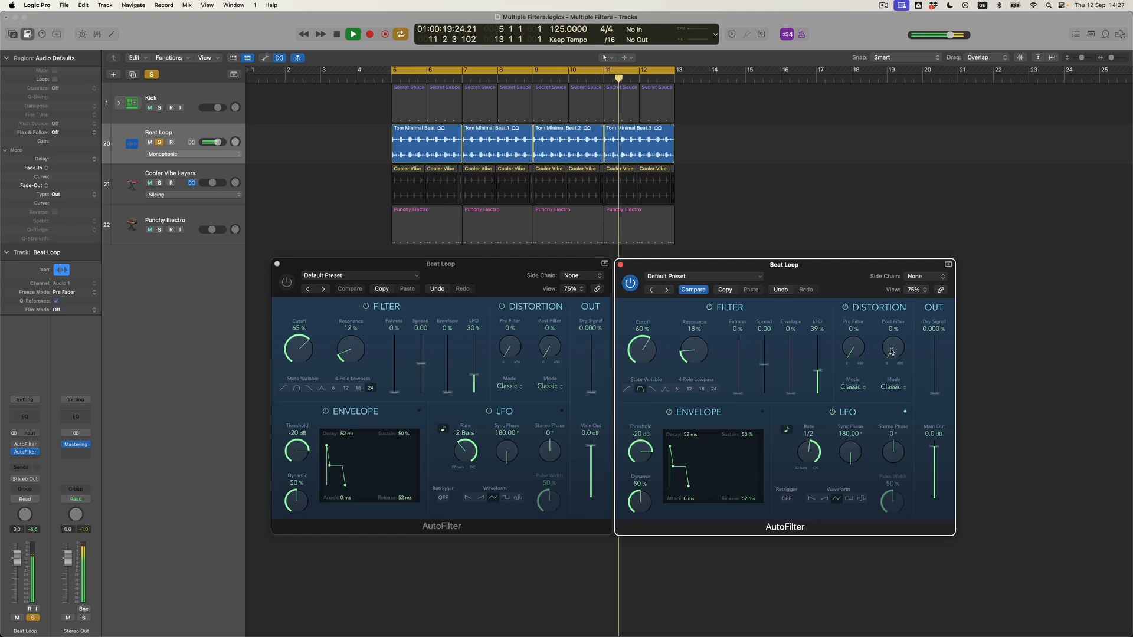
{"action": "left_click_drag", "start_coordinate": [893, 348], "coordinate": [895, 342]}
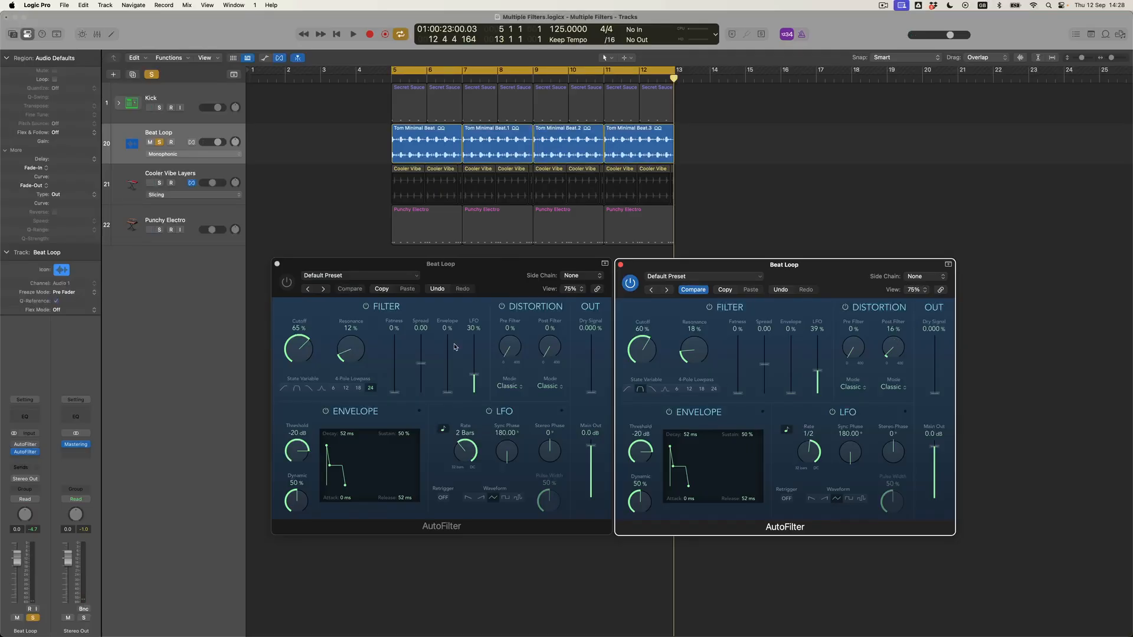
- Re-enable the first AutoFilter and play from bar 5 with its cutoff at 75%
{"action": "left_click", "coordinate": [288, 283]}
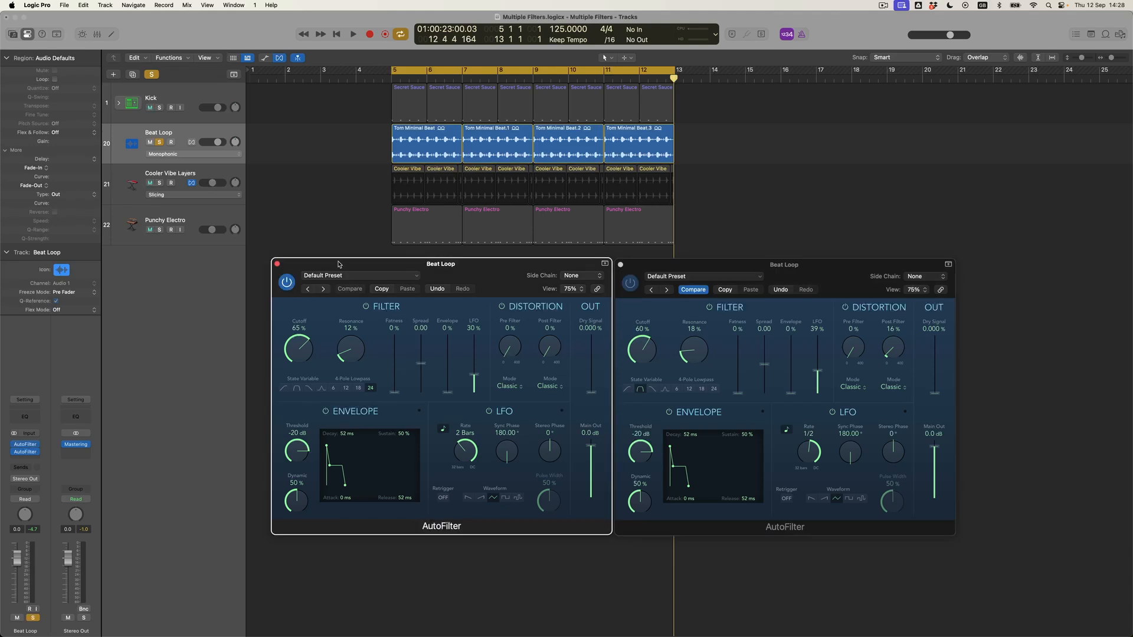
{"action": "left_click", "coordinate": [673, 267]}
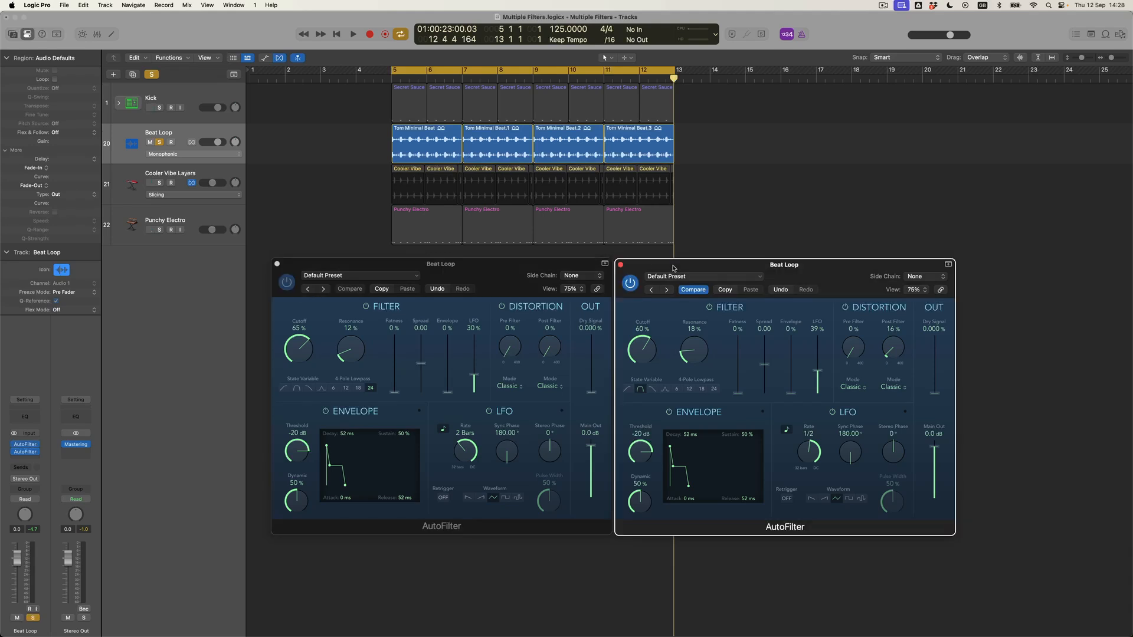
{"action": "key", "text": "space"}
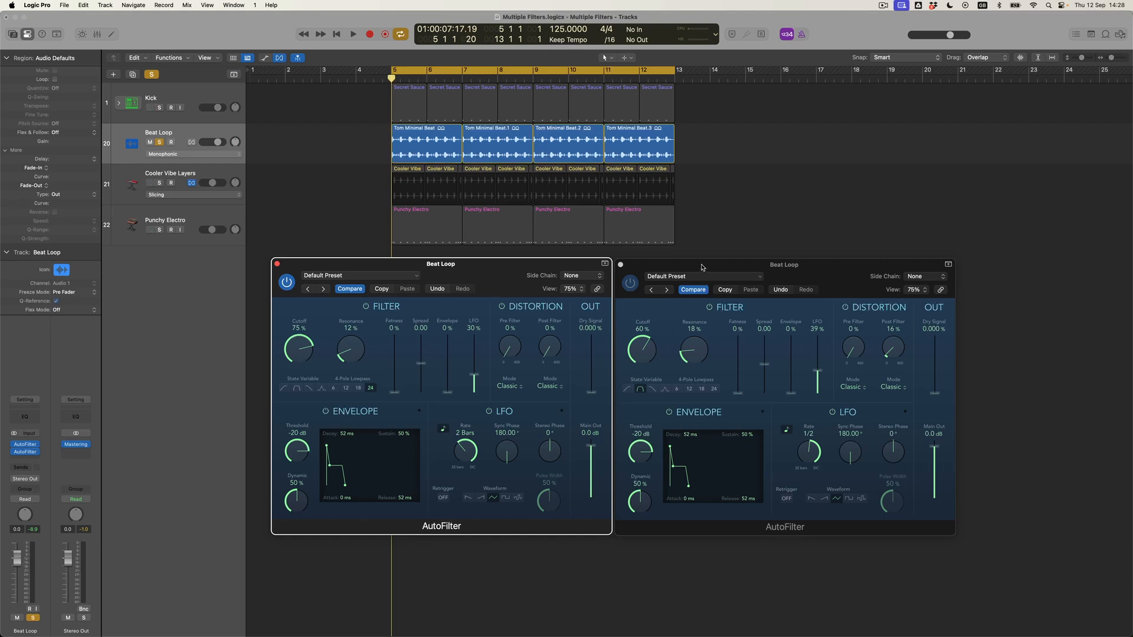
- During playback, set the second AutoFilter to 75% cutoff and 30% LFO
{"action": "left_click", "coordinate": [654, 337]}
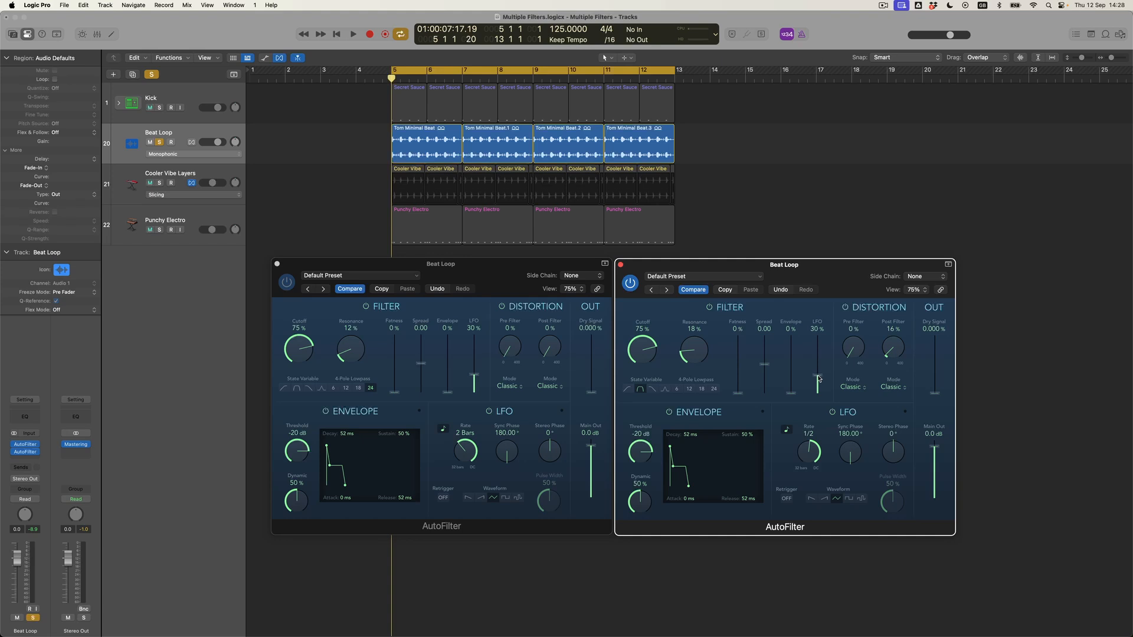
{"action": "key", "text": "space"}
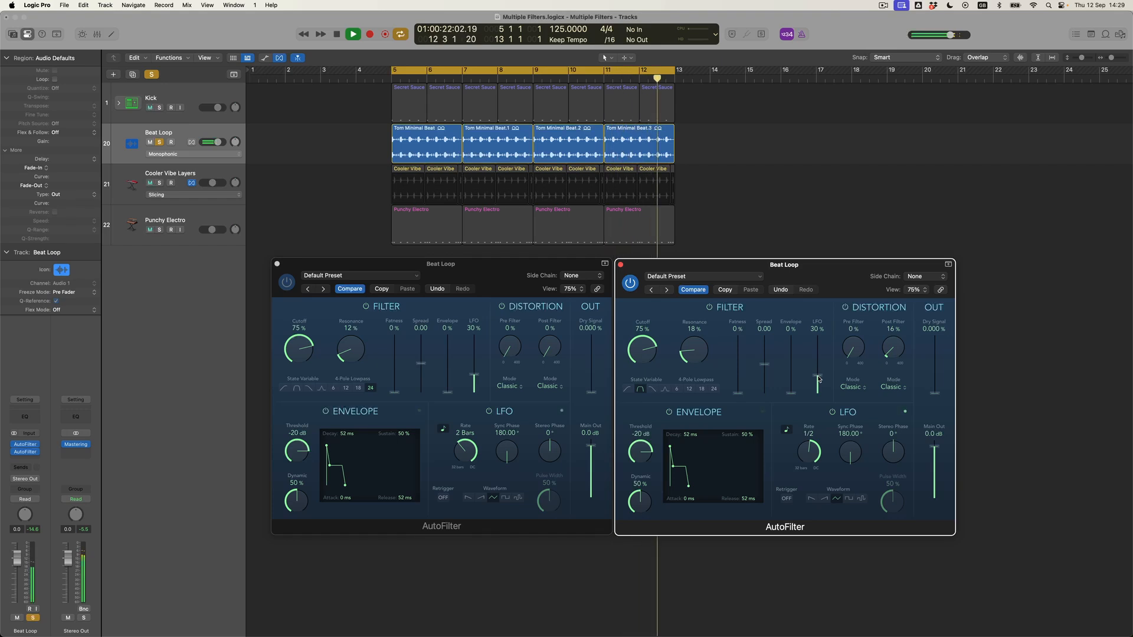
{"action": "key", "text": "space"}
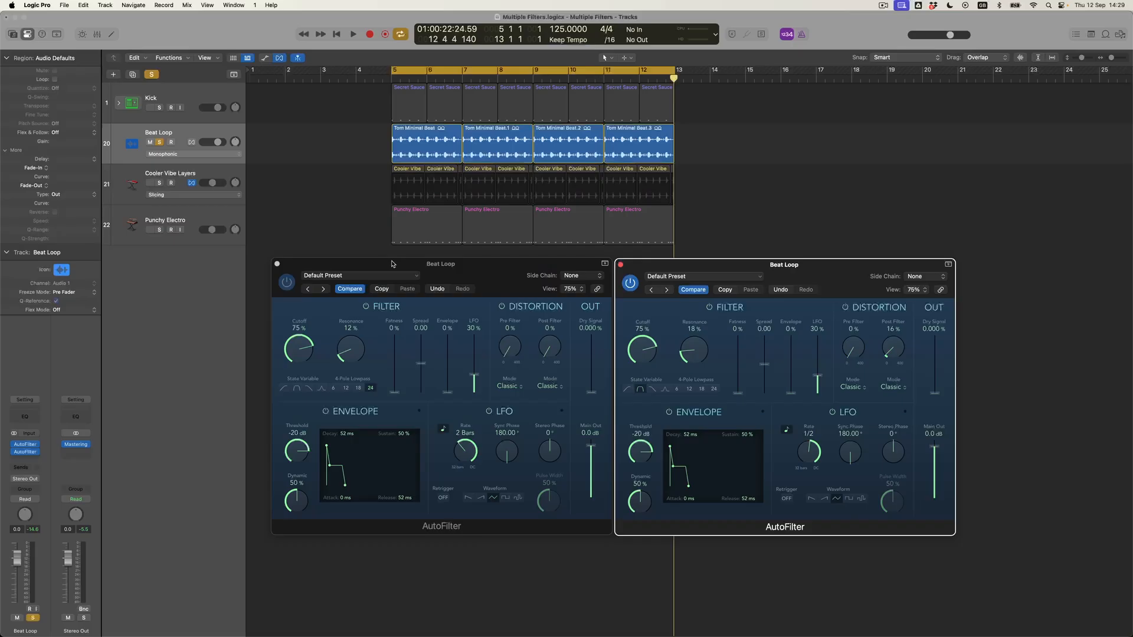
- Move both AutoFilter windows left and shrink them to 66%, side by side
{"action": "left_click_drag", "start_coordinate": [391, 264], "coordinate": [237, 259]}
{"action": "left_click_drag", "start_coordinate": [457, 526], "coordinate": [417, 501]}
{"action": "left_click_drag", "start_coordinate": [663, 265], "coordinate": [468, 261]}
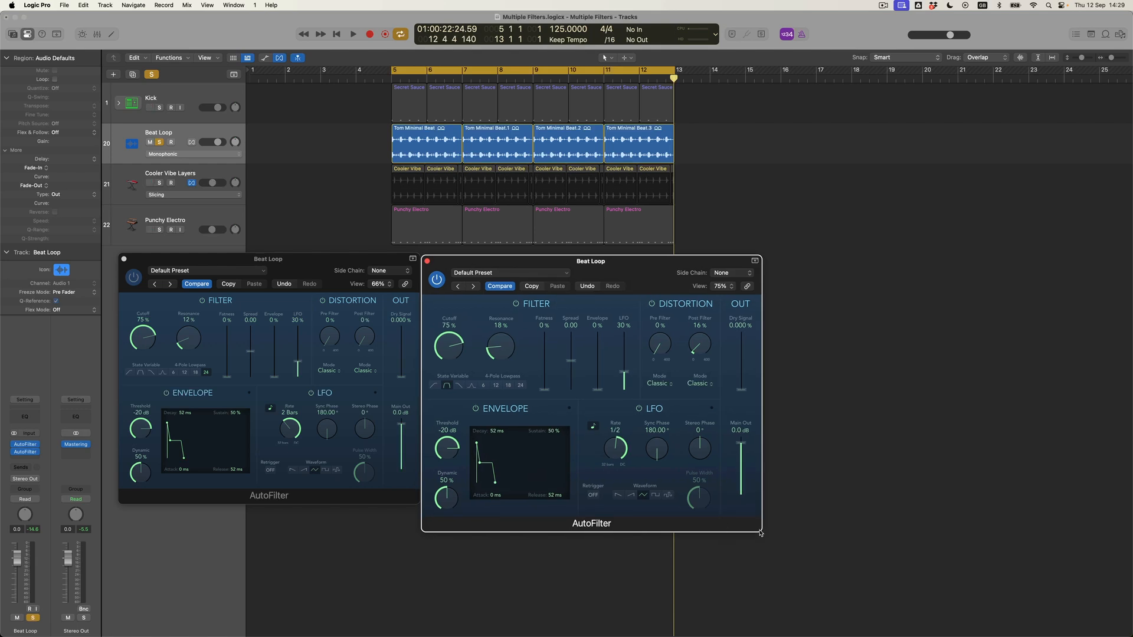
{"action": "left_click_drag", "start_coordinate": [761, 533], "coordinate": [718, 501]}
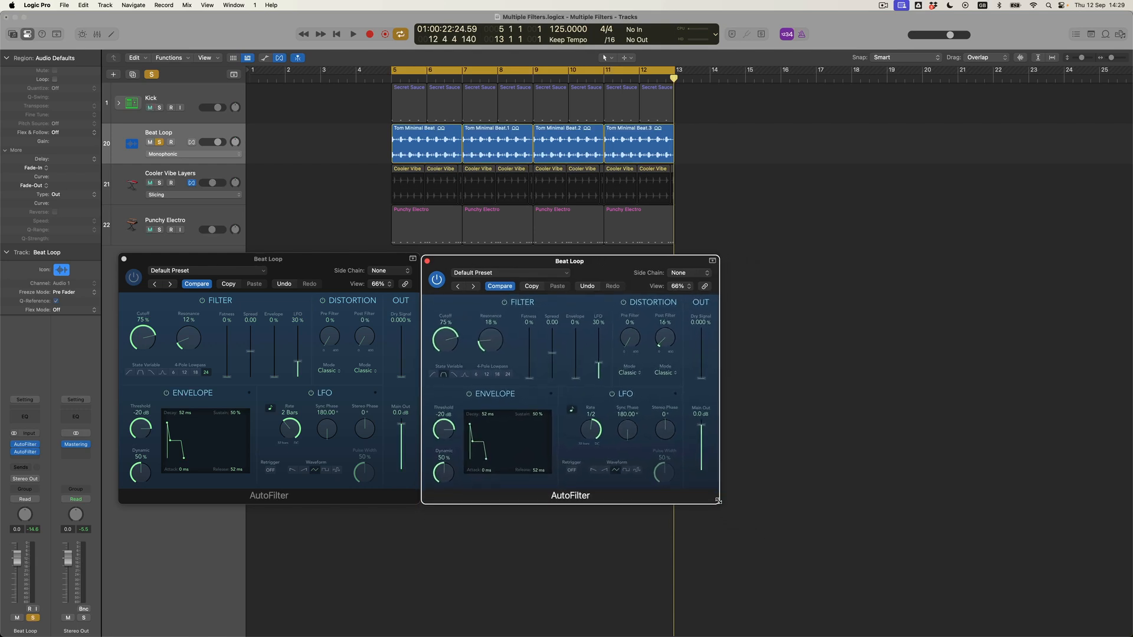
- Insert a third stereo AutoFilter on Beat Loop and place its window beside the other two
{"action": "left_click", "coordinate": [25, 460]}
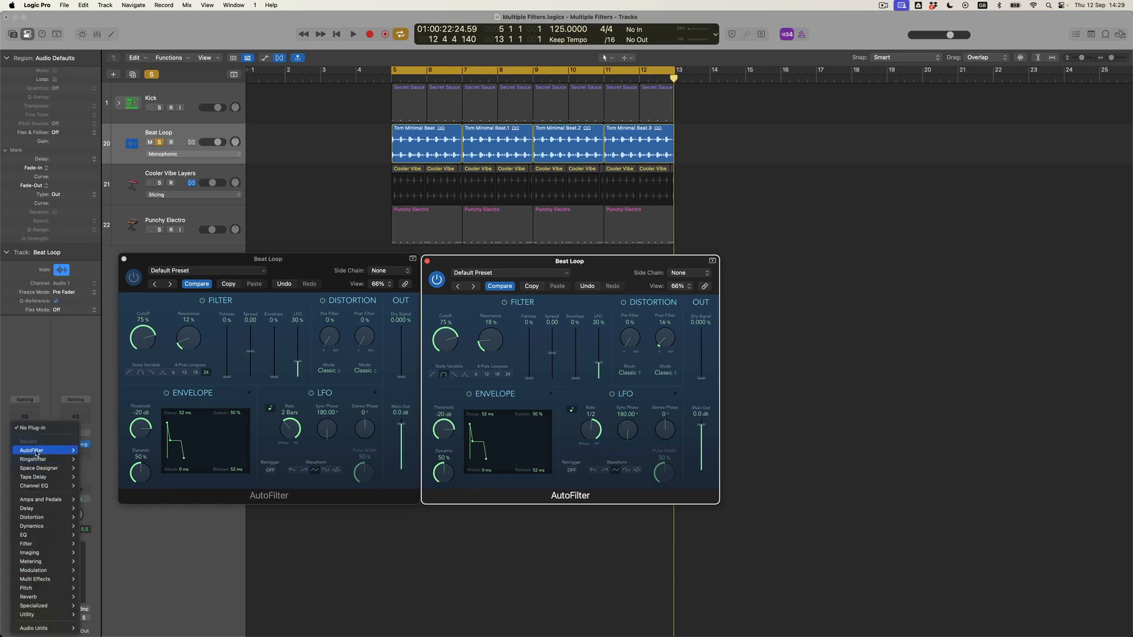
{"action": "left_click", "coordinate": [89, 450]}
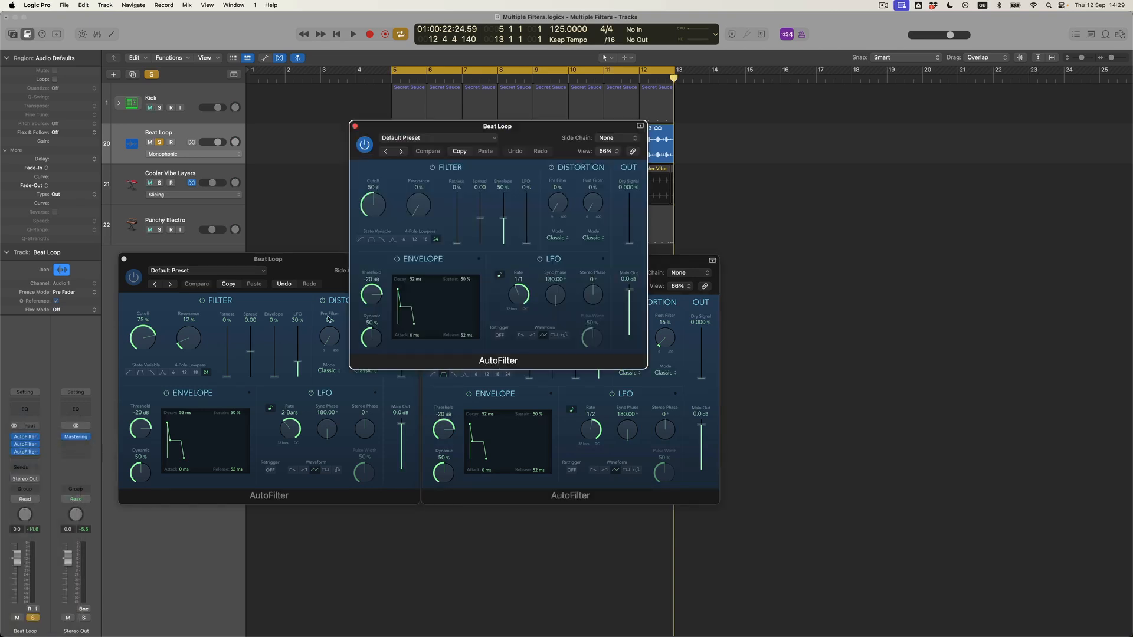
{"action": "left_click_drag", "start_coordinate": [393, 128], "coordinate": [766, 265]}
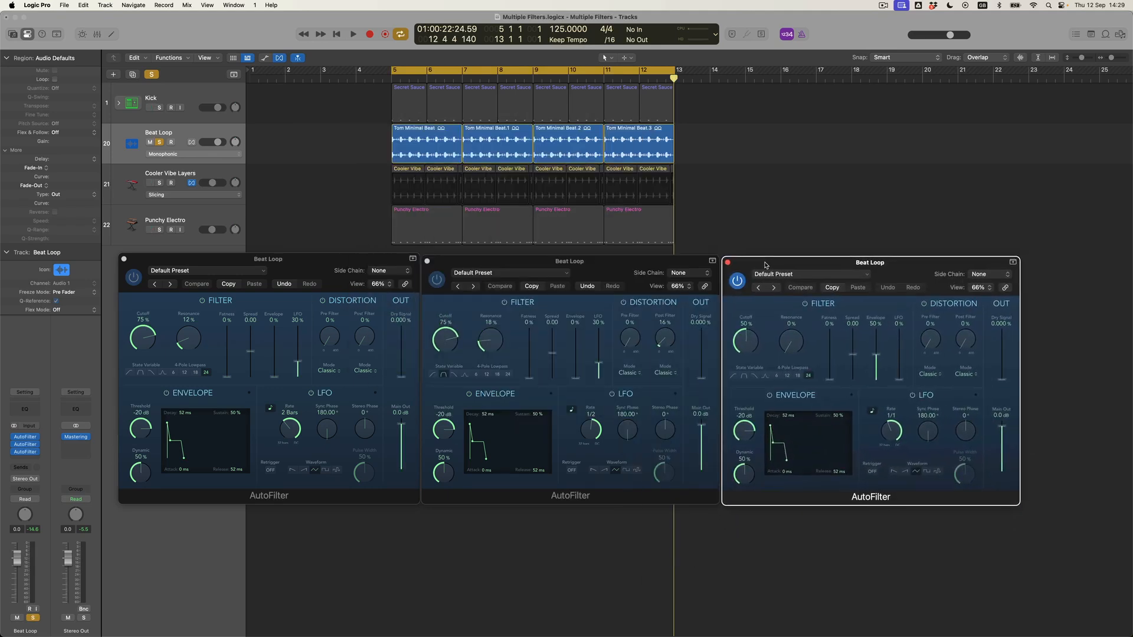
- Set the third AutoFilter's Side Chain to Inst > Kick 1 - Prismatica (Inst 1)
{"action": "left_click", "coordinate": [998, 276]}
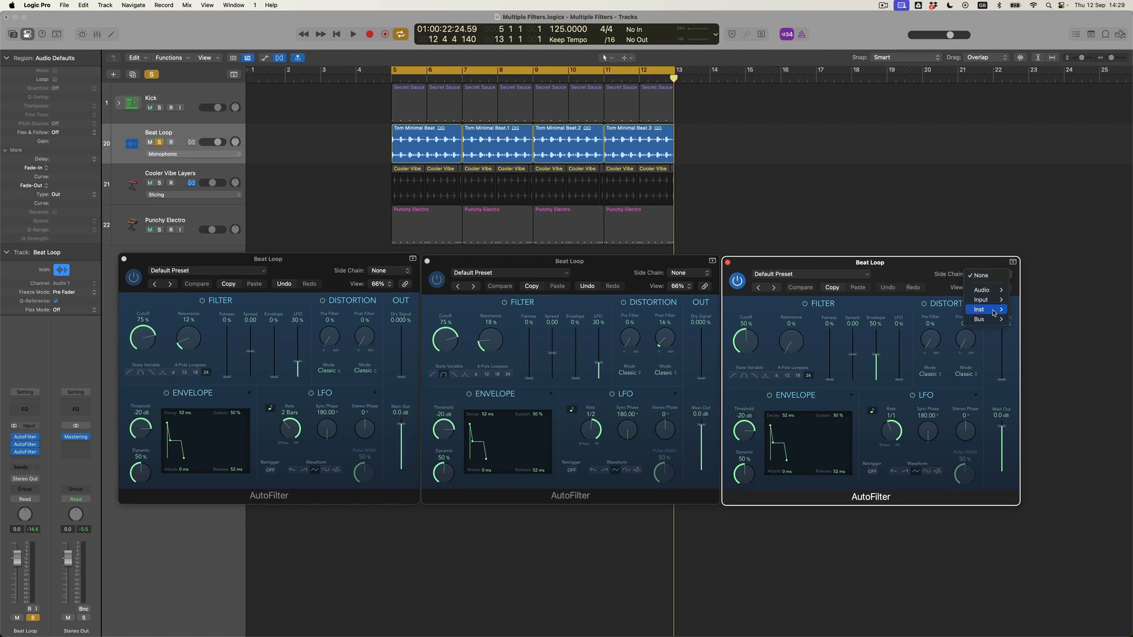
{"action": "mouse_move", "coordinate": [994, 313]}
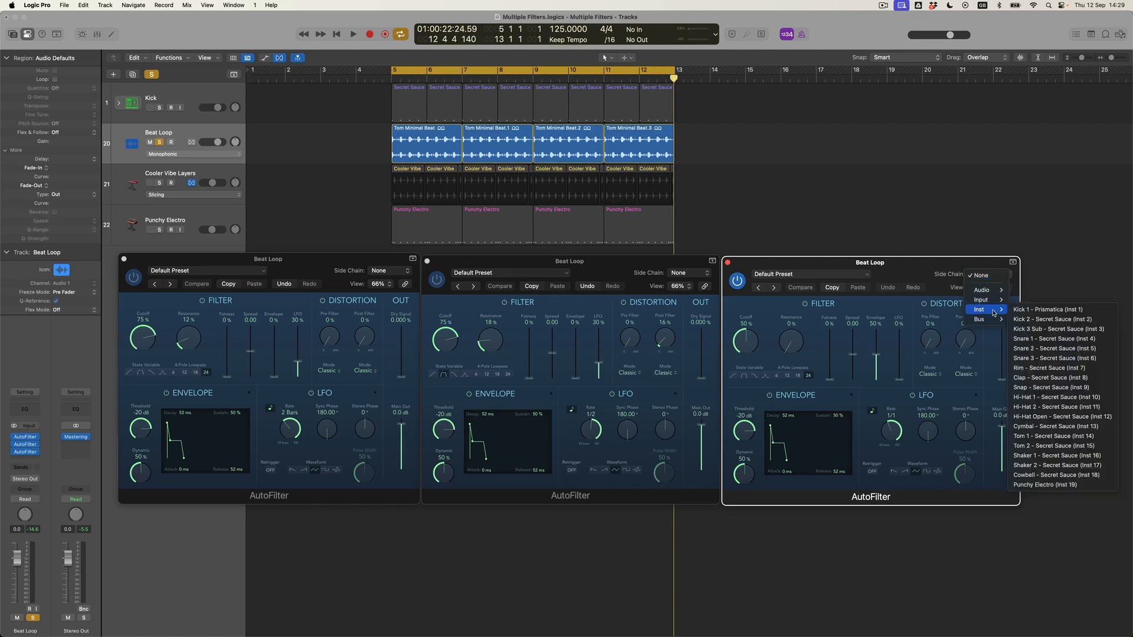
{"action": "left_click", "coordinate": [1053, 309]}
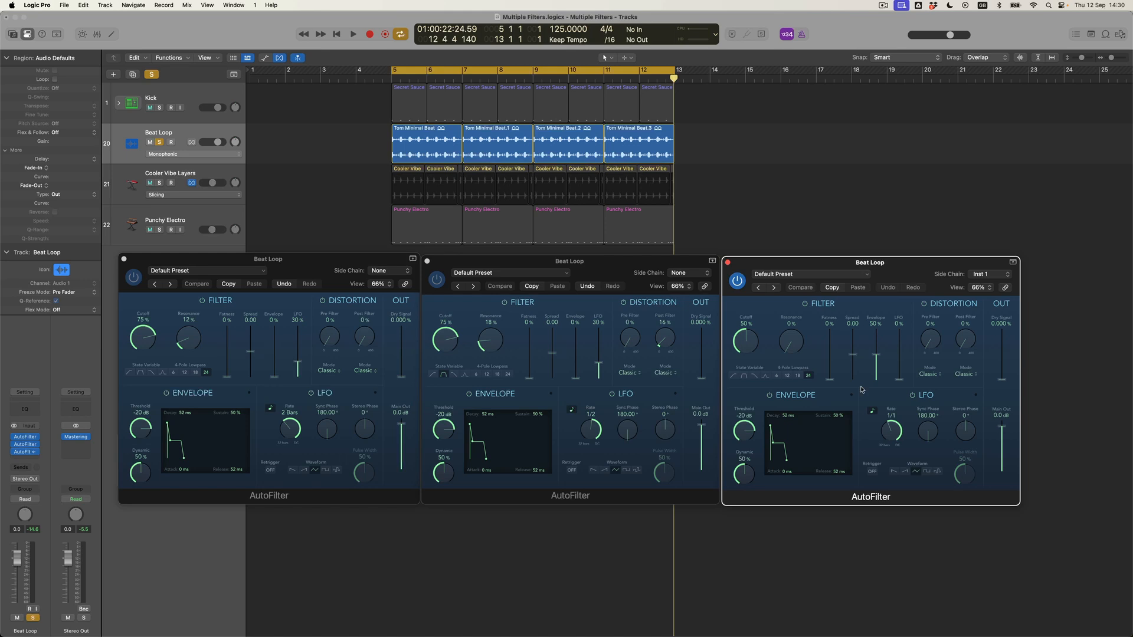
- Set the third AutoFilter's Cutoff knob to 72% and its Envelope Threshold to -60 dB
{"action": "left_click_drag", "start_coordinate": [752, 348], "coordinate": [752, 334]}
{"action": "left_click_drag", "start_coordinate": [745, 461], "coordinate": [745, 477]}
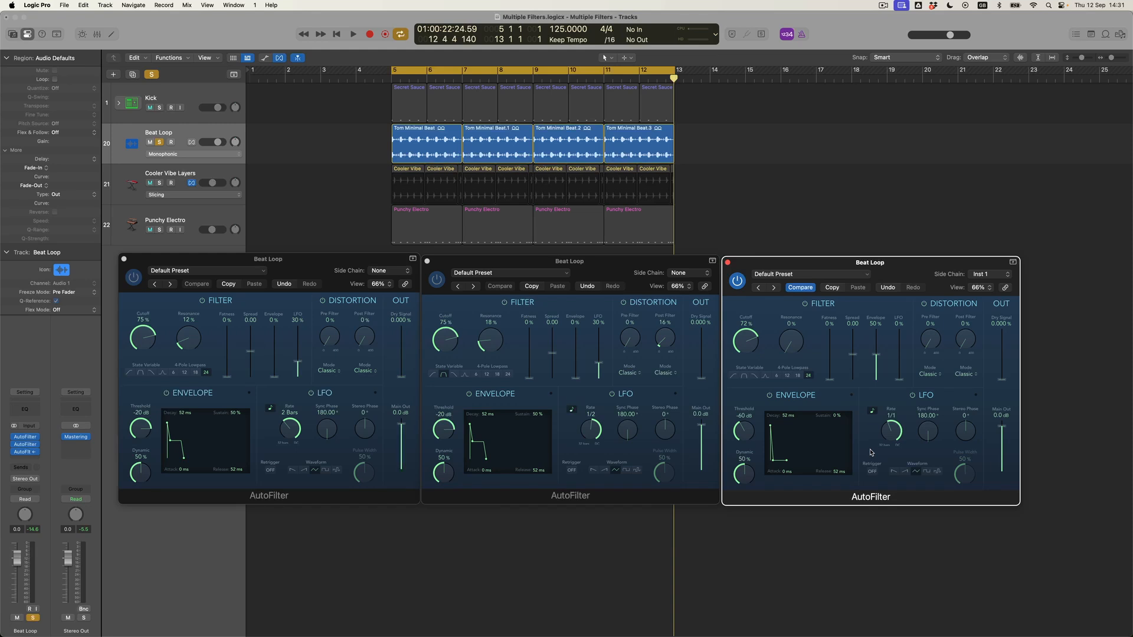
- Play the full mix and set the third AutoFilter's Envelope to 78% and Threshold to -76 dB
{"action": "key", "text": "space"}
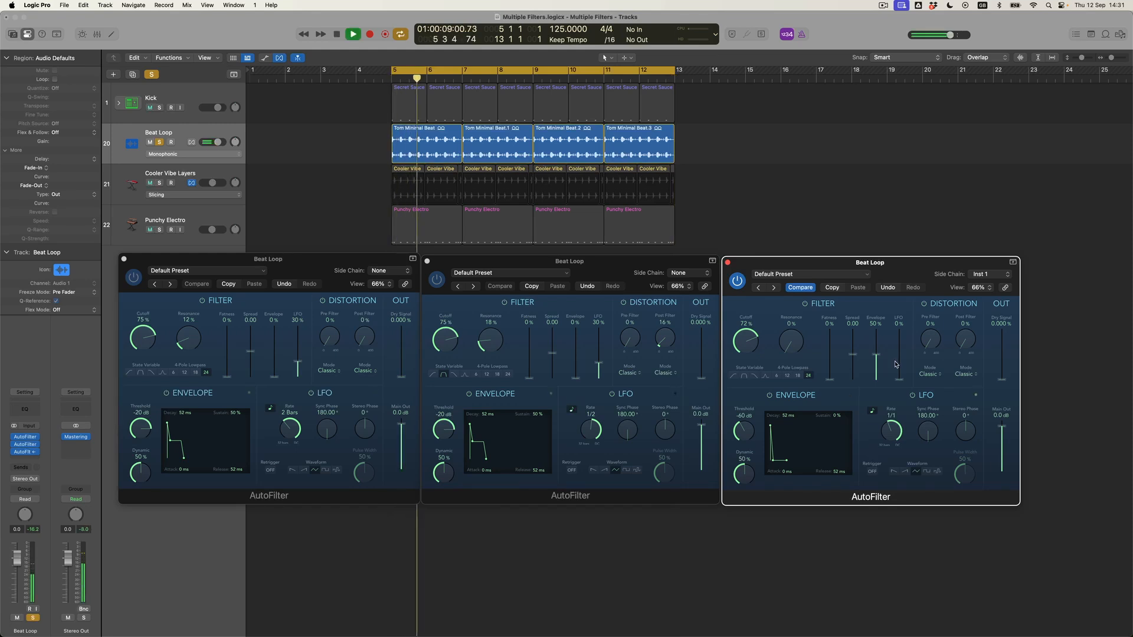
{"action": "left_click_drag", "start_coordinate": [877, 356], "coordinate": [879, 352]}
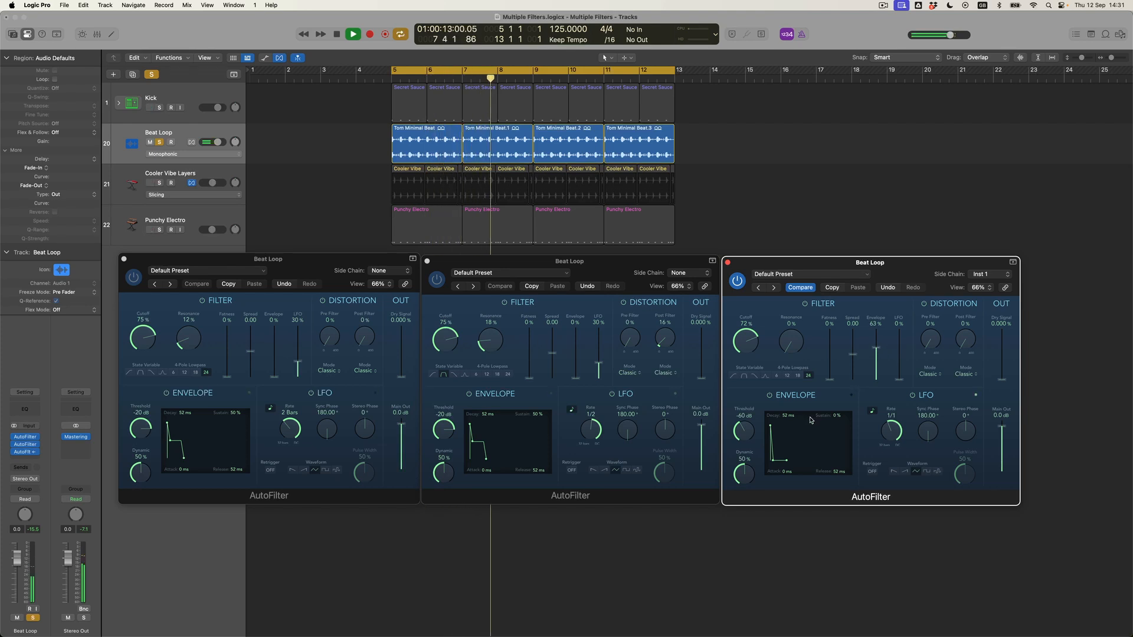
{"action": "left_click_drag", "start_coordinate": [877, 350], "coordinate": [877, 344]}
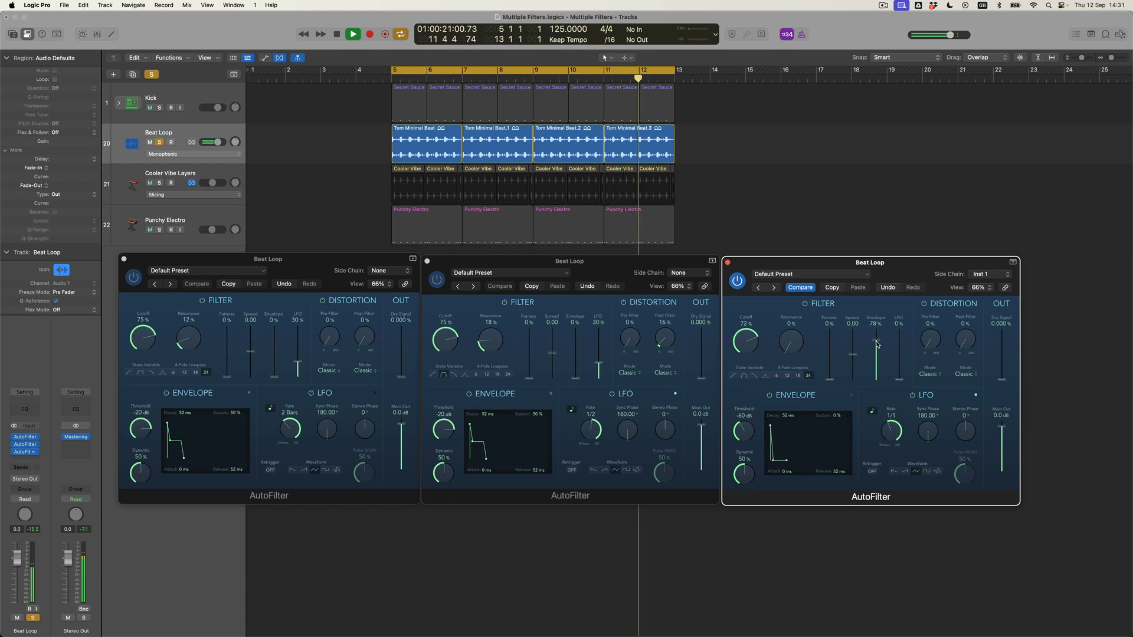
{"action": "left_click_drag", "start_coordinate": [747, 438], "coordinate": [748, 452]}
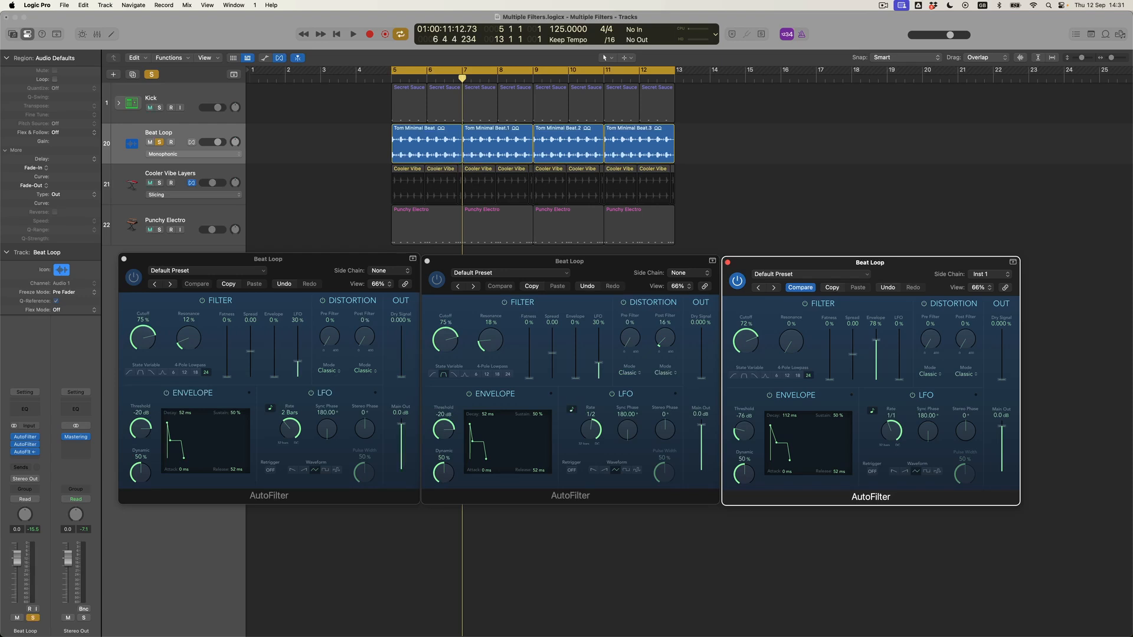
- During playback, set the third AutoFilter's Cutoff to 77%, Envelope to 45%, Post Filter distortion to 52%
{"action": "key", "text": "space"}
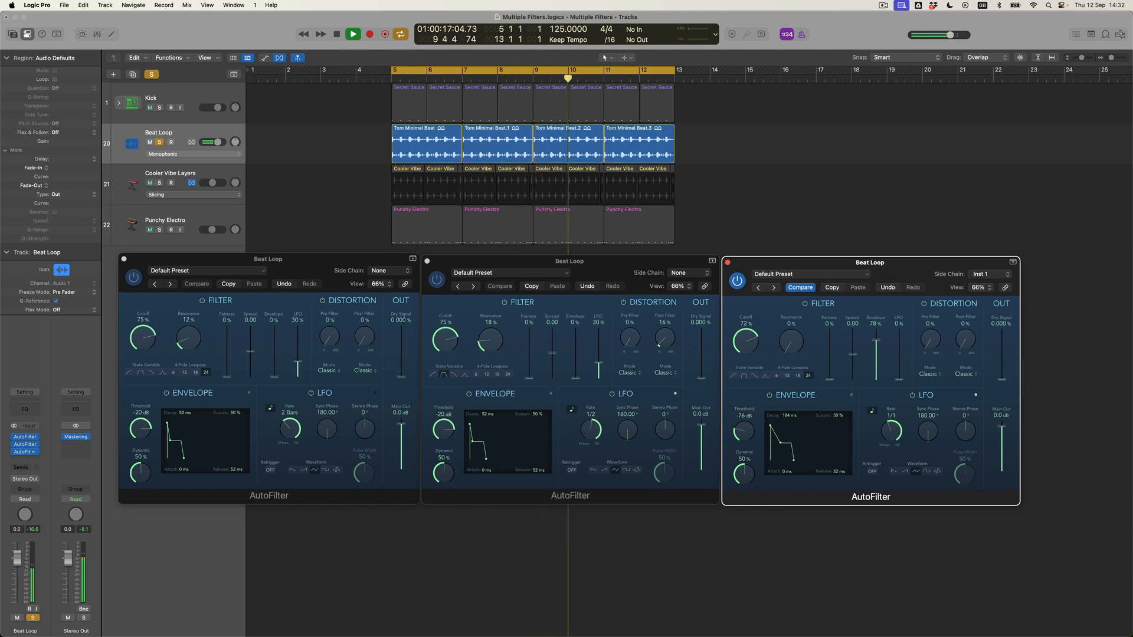
{"action": "left_click_drag", "start_coordinate": [747, 348], "coordinate": [747, 342]}
{"action": "left_click_drag", "start_coordinate": [876, 341], "coordinate": [878, 357]}
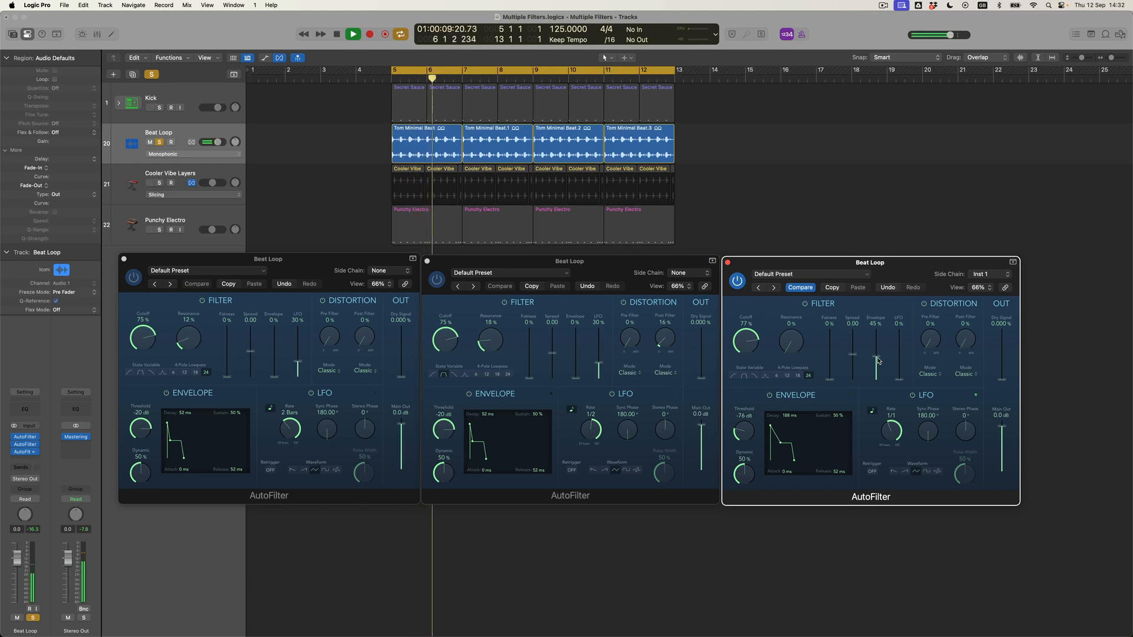
{"action": "left_click_drag", "start_coordinate": [966, 340], "coordinate": [968, 330]}
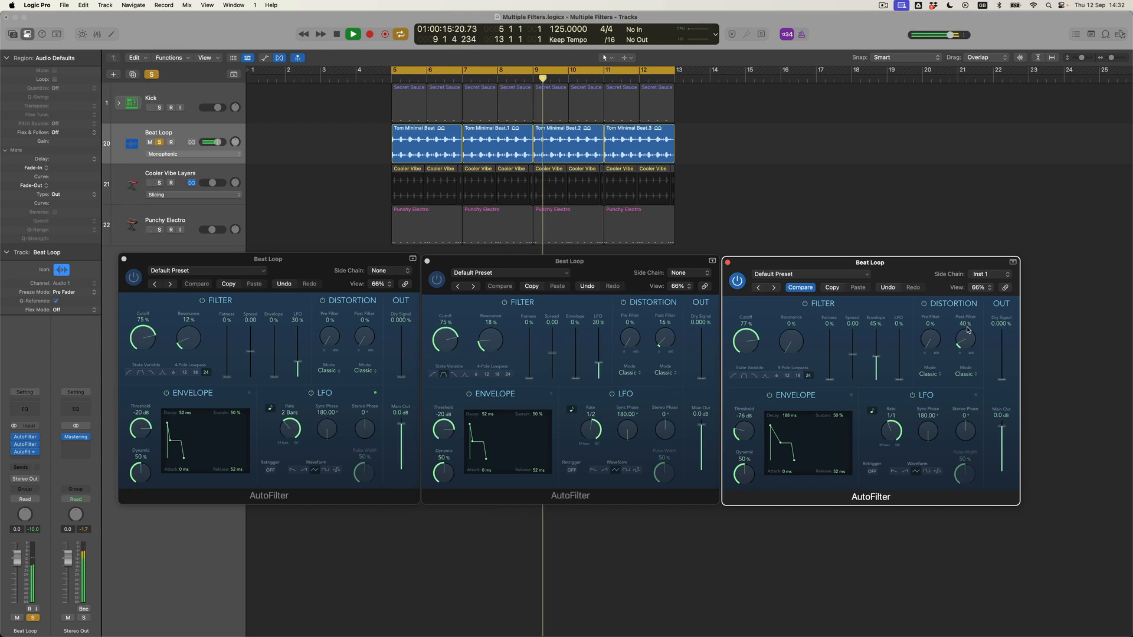
{"action": "left_click_drag", "start_coordinate": [965, 333], "coordinate": [965, 331]}
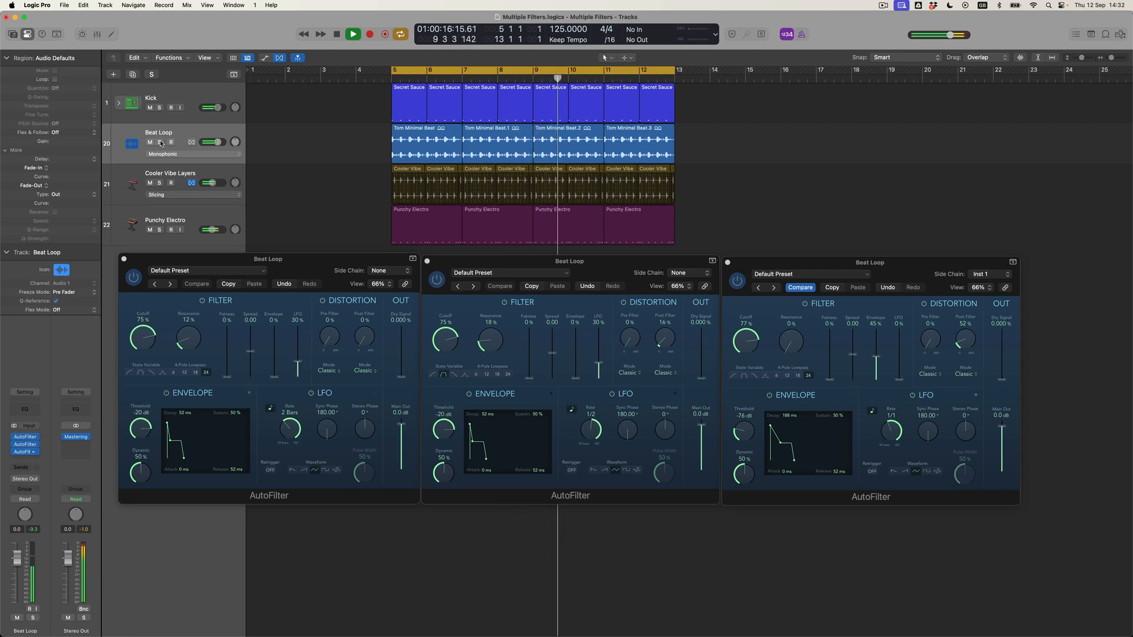
- Add Post Filter distortion to the first and second AutoFilters and ease the third's to 44%
{"action": "left_click_drag", "start_coordinate": [363, 339], "coordinate": [363, 319]}
{"action": "left_click_drag", "start_coordinate": [665, 338], "coordinate": [667, 324]}
{"action": "left_click_drag", "start_coordinate": [965, 338], "coordinate": [963, 342]}
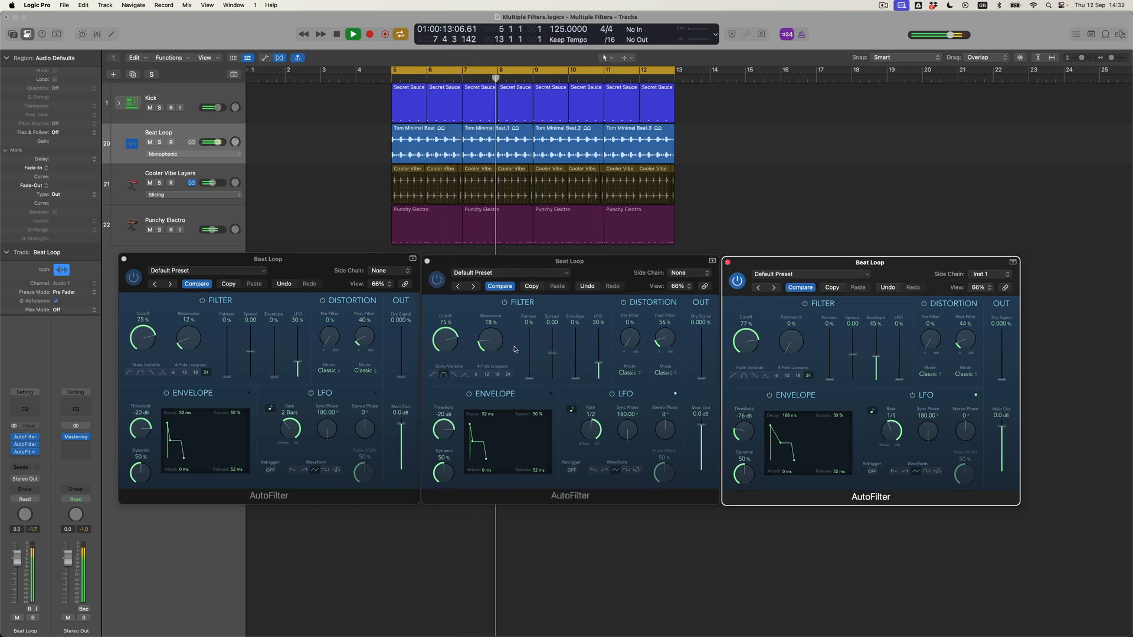
- Lower resonance to 15% and 10% on the second and first filters, and adjust their LFO depths
{"action": "left_click_drag", "start_coordinate": [497, 344], "coordinate": [499, 348]}
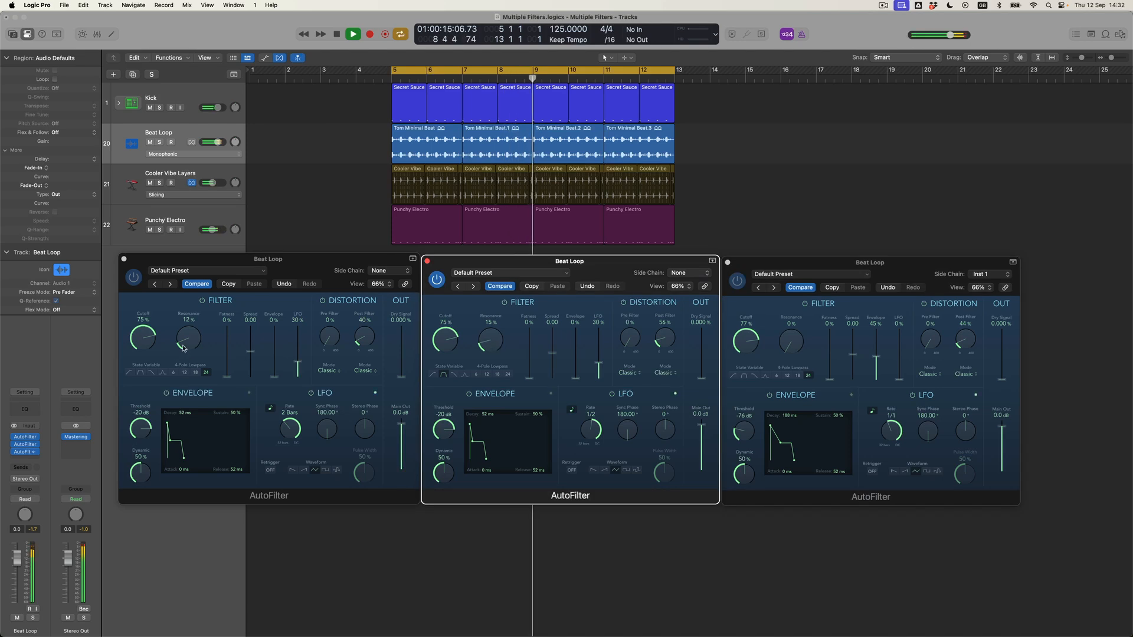
{"action": "left_click_drag", "start_coordinate": [188, 340], "coordinate": [189, 343]}
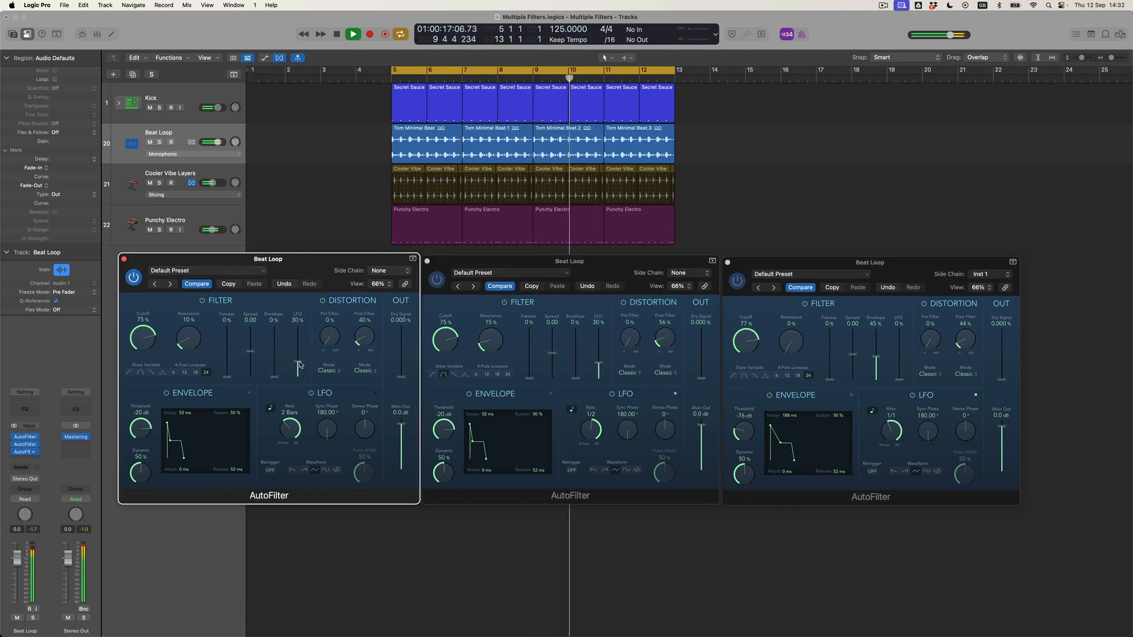
{"action": "left_click_drag", "start_coordinate": [298, 362], "coordinate": [299, 359]}
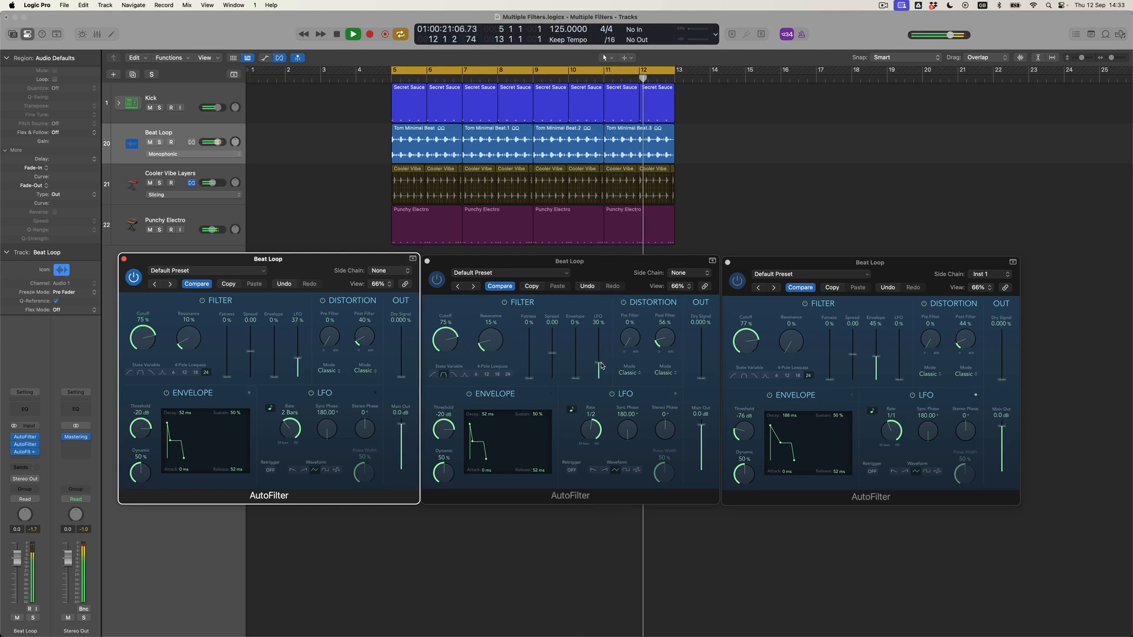
{"action": "left_click_drag", "start_coordinate": [599, 362], "coordinate": [600, 366]}
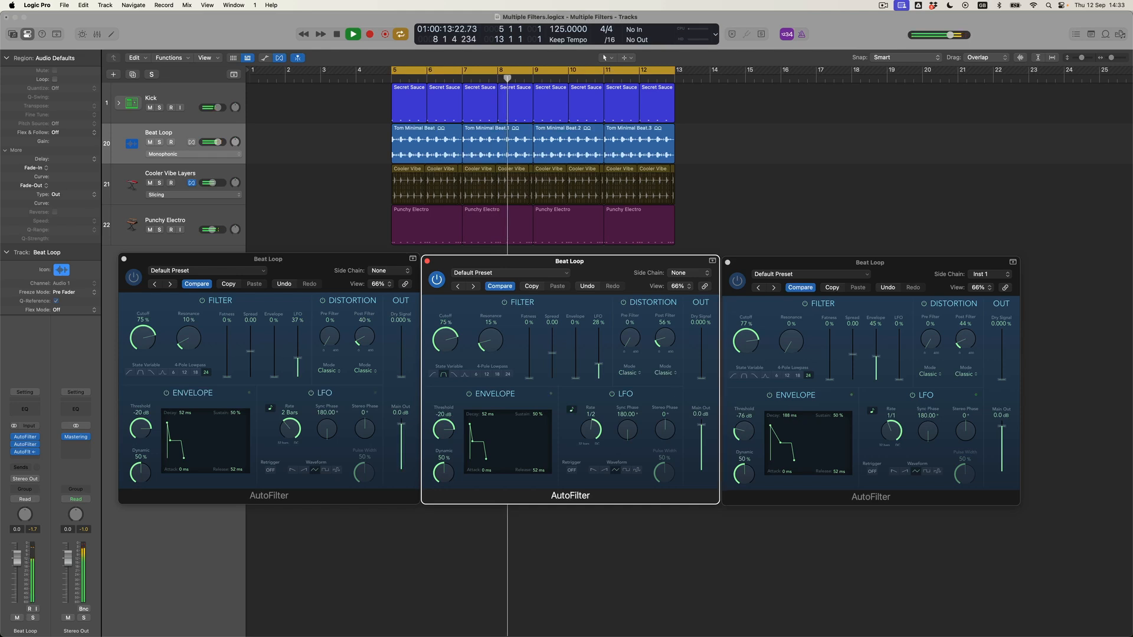
- Reshape the third AutoFilter's envelope: Decay 52 ms, Envelope amount 25%
{"action": "left_click_drag", "start_coordinate": [780, 443], "coordinate": [774, 442]}
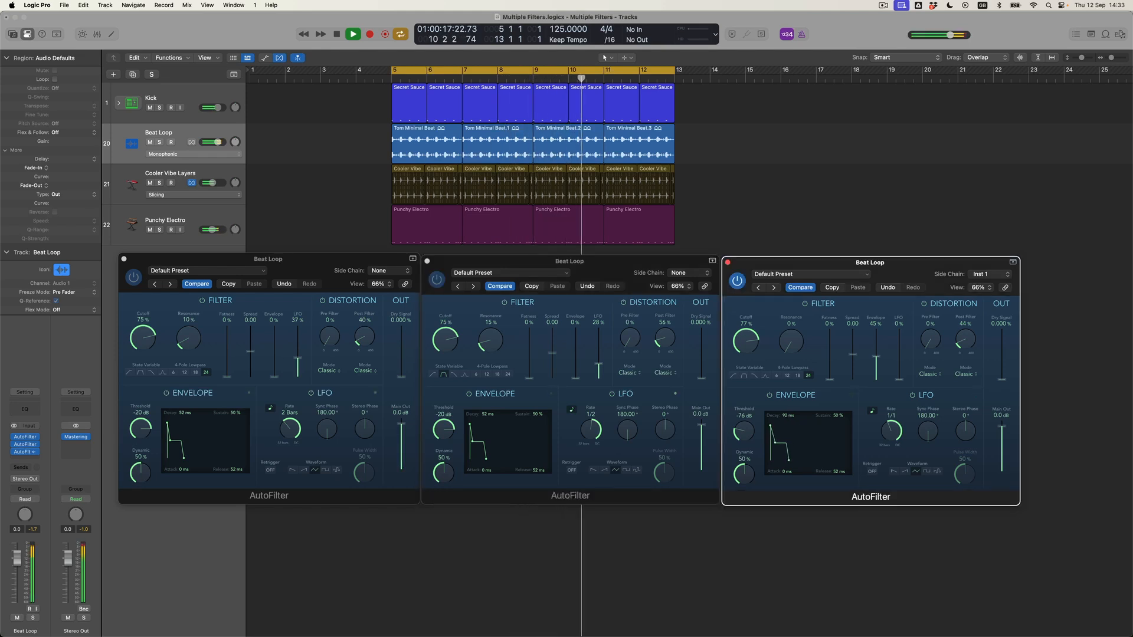
{"action": "mouse_move", "coordinate": [774, 443]}
{"action": "left_mouse_down"}
{"action": "mouse_move", "coordinate": [789, 443]}
{"action": "mouse_move", "coordinate": [773, 443]}
{"action": "left_mouse_up"}
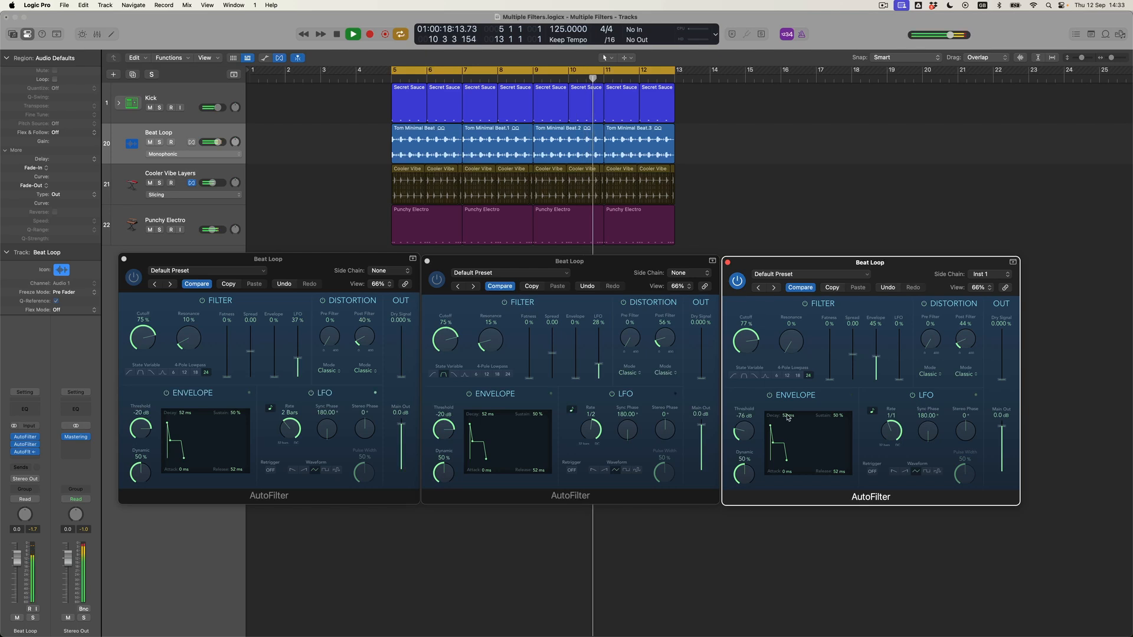
{"action": "mouse_move", "coordinate": [877, 358]}
{"action": "left_mouse_down"}
{"action": "mouse_move", "coordinate": [878, 339]}
{"action": "mouse_move", "coordinate": [880, 378]}
{"action": "left_mouse_up"}
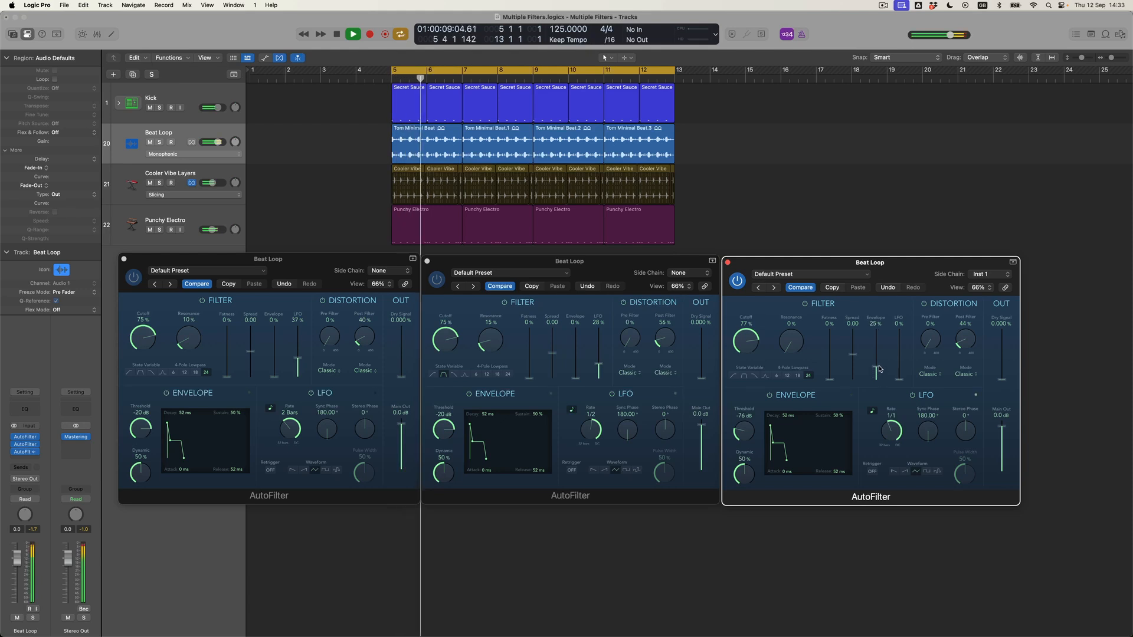